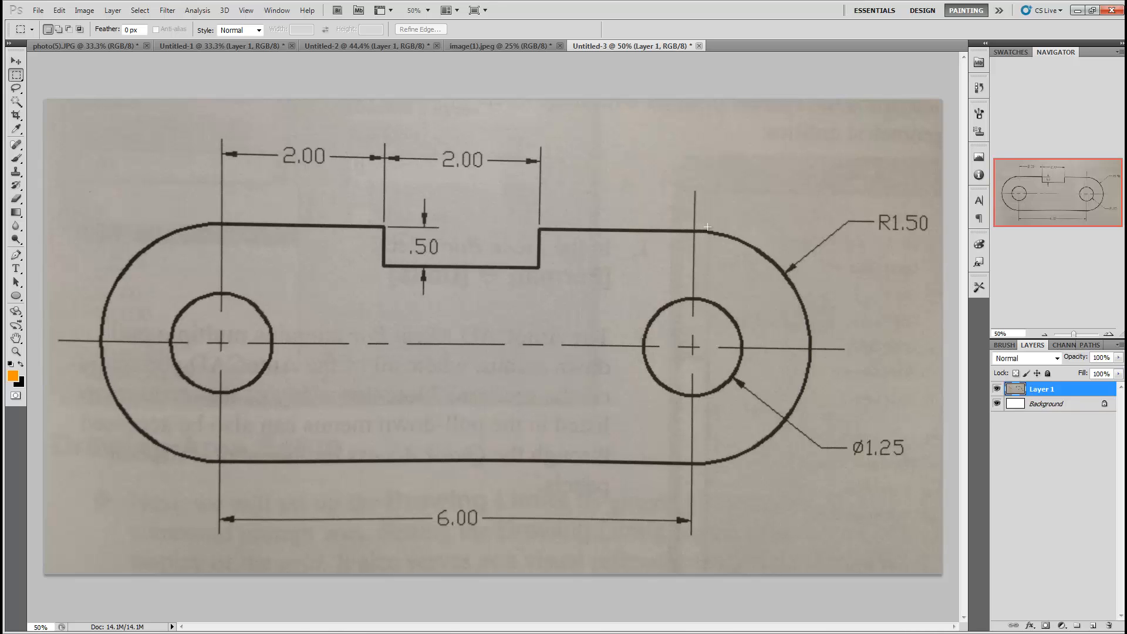
Switch to AutoCAD and start a new drawing, opening the template selection
left_click(1078, 10)
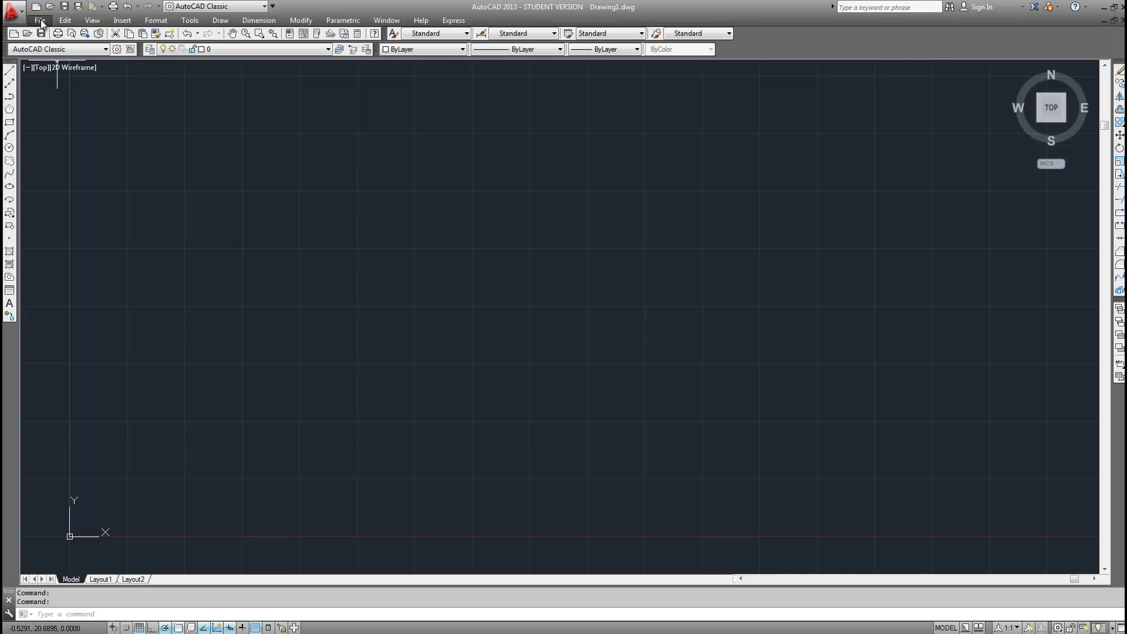
left_click(40, 20)
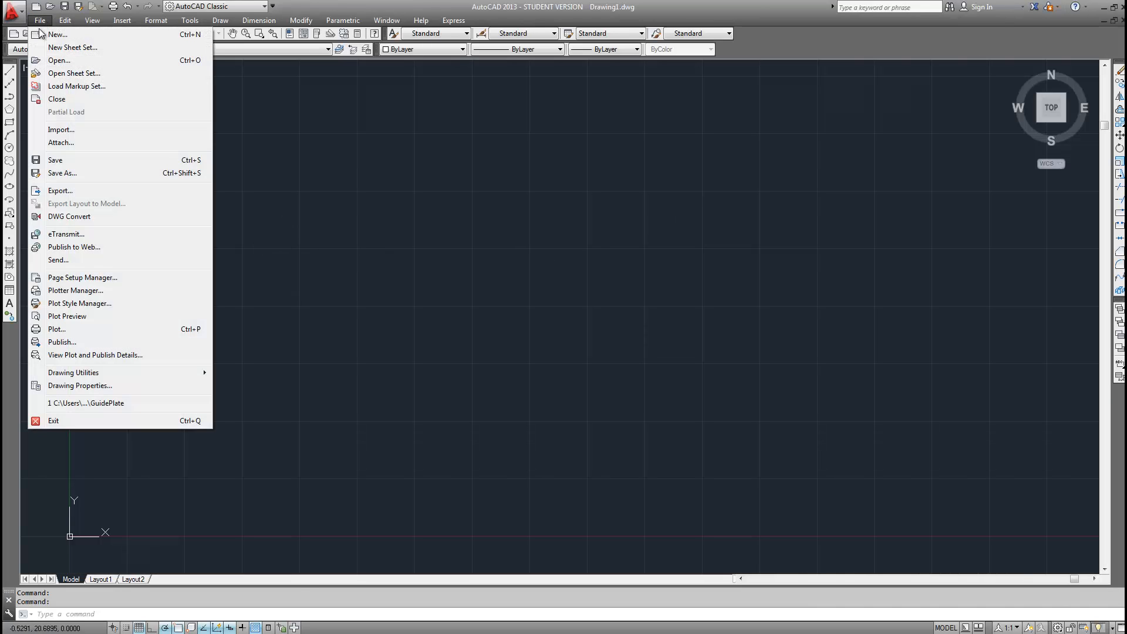
left_click(91, 33)
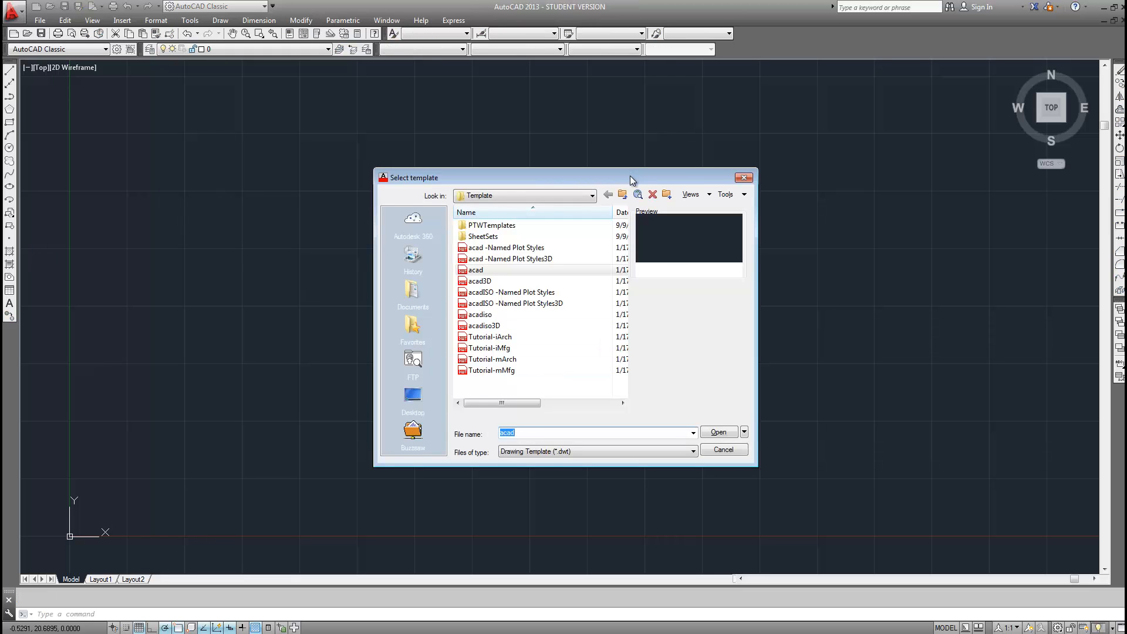
mouse_move(629, 175)
left_mouse_down()
mouse_move(442, 173)
mouse_move(540, 120)
left_mouse_up()
left_click(509, 404)
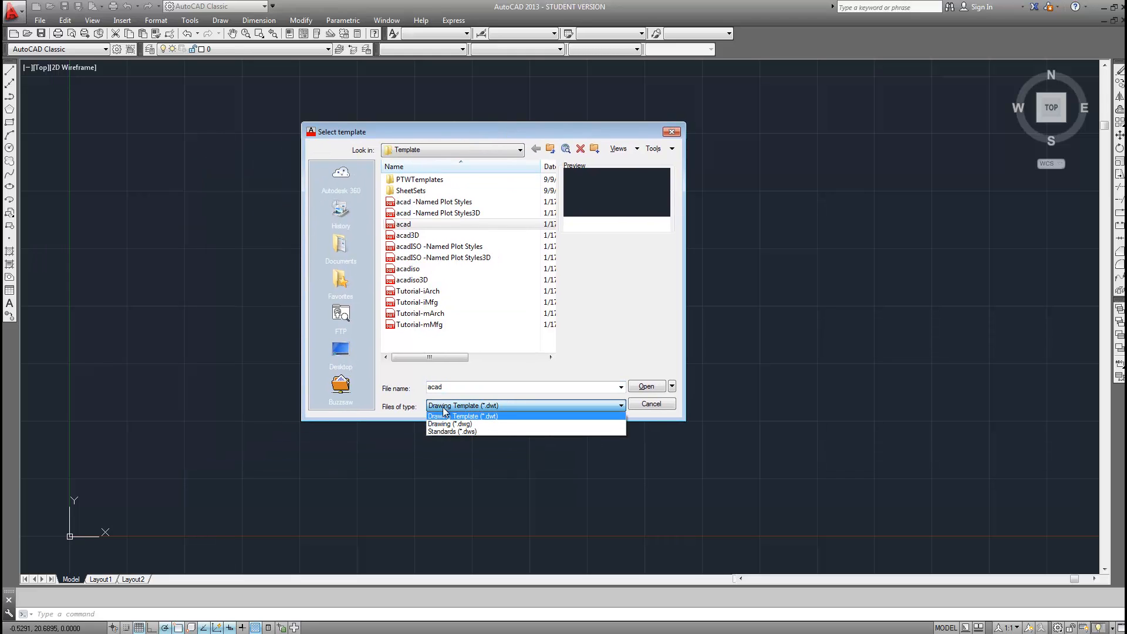
left_click(467, 423)
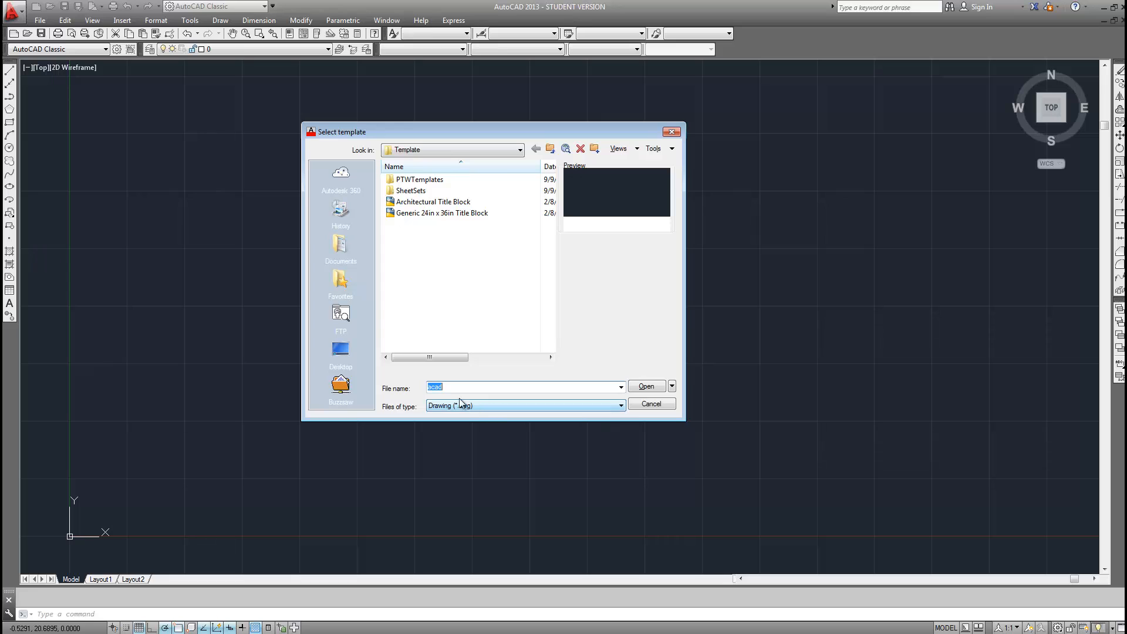
left_click(473, 408)
left_click(464, 424)
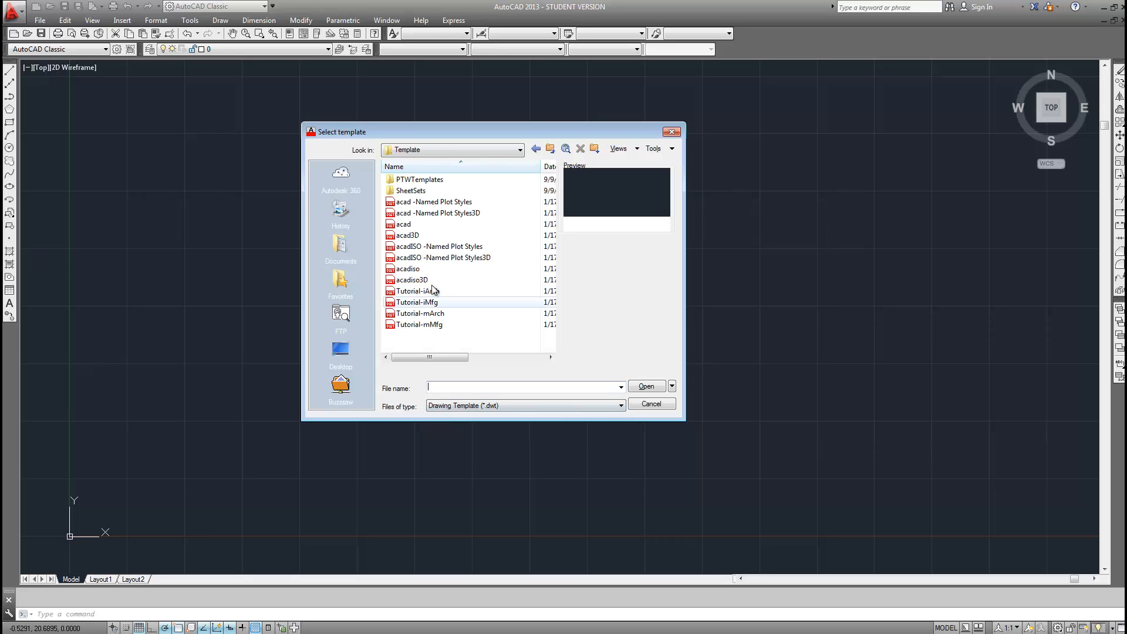
Create the new drawing from the acad template, continuing past the educational product notice
left_click(400, 224)
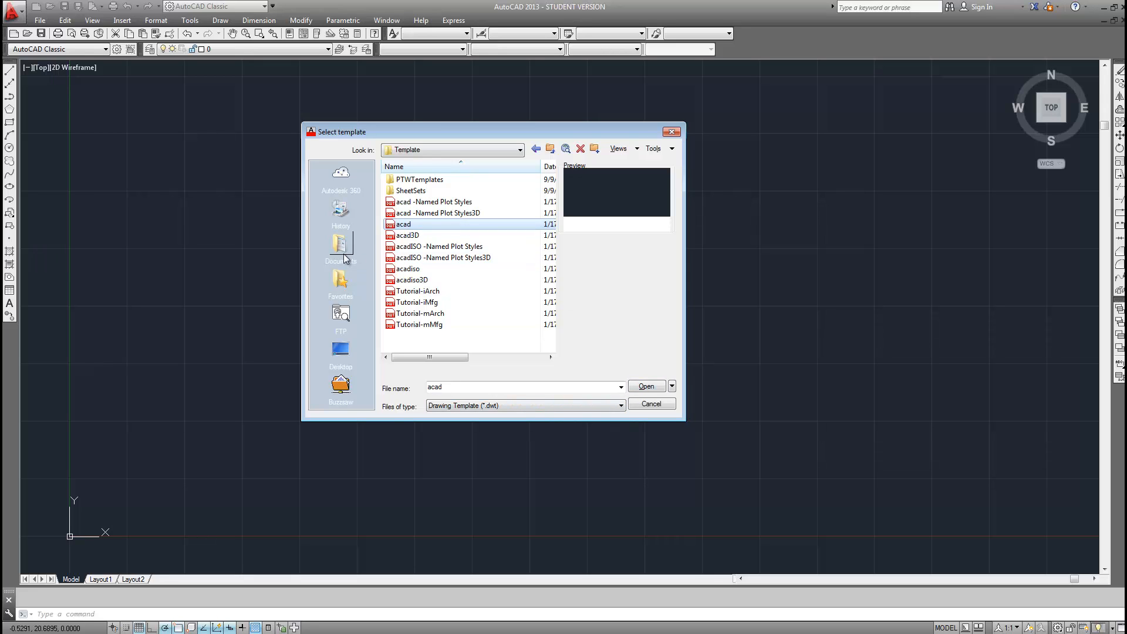
left_click(640, 386)
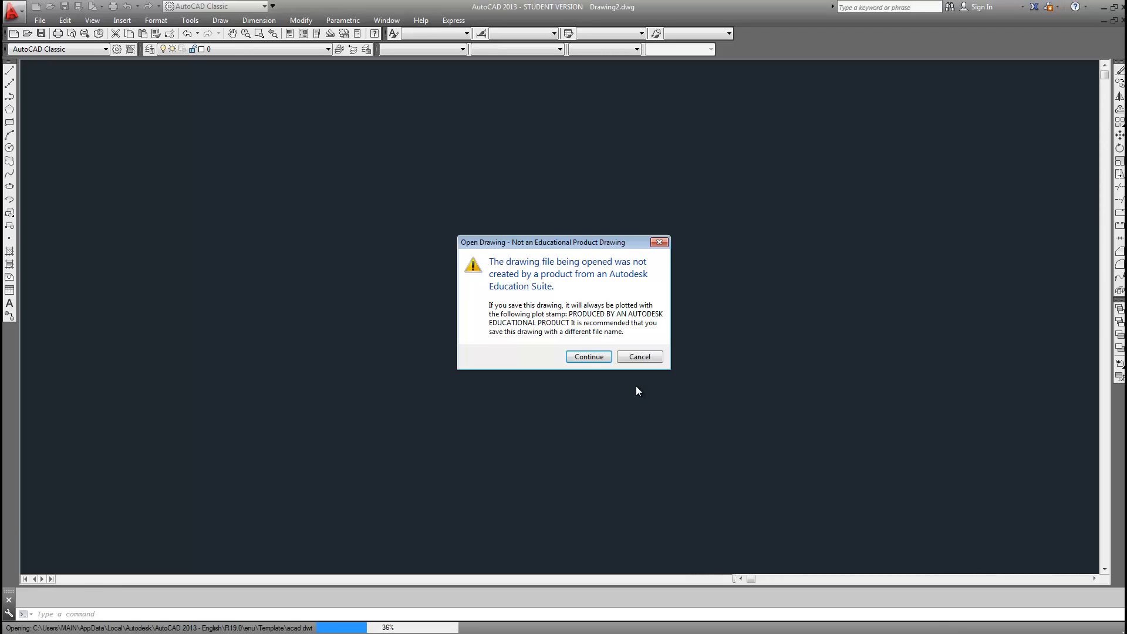
left_click(588, 357)
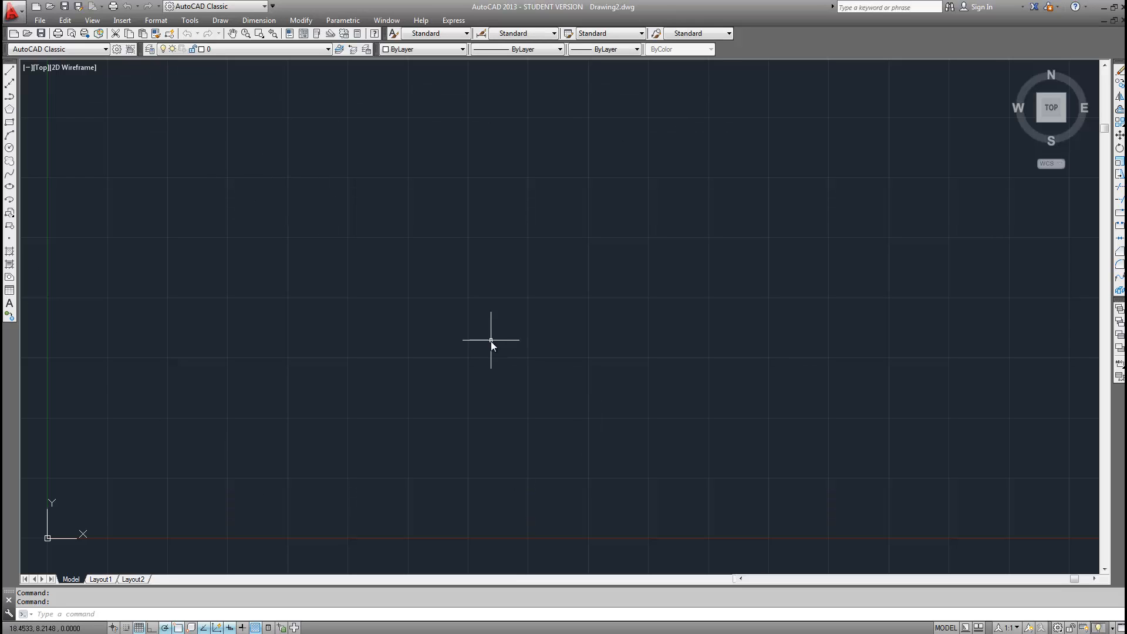
Set the drawing units' length precision to two decimal places (0.00)
left_click(156, 20)
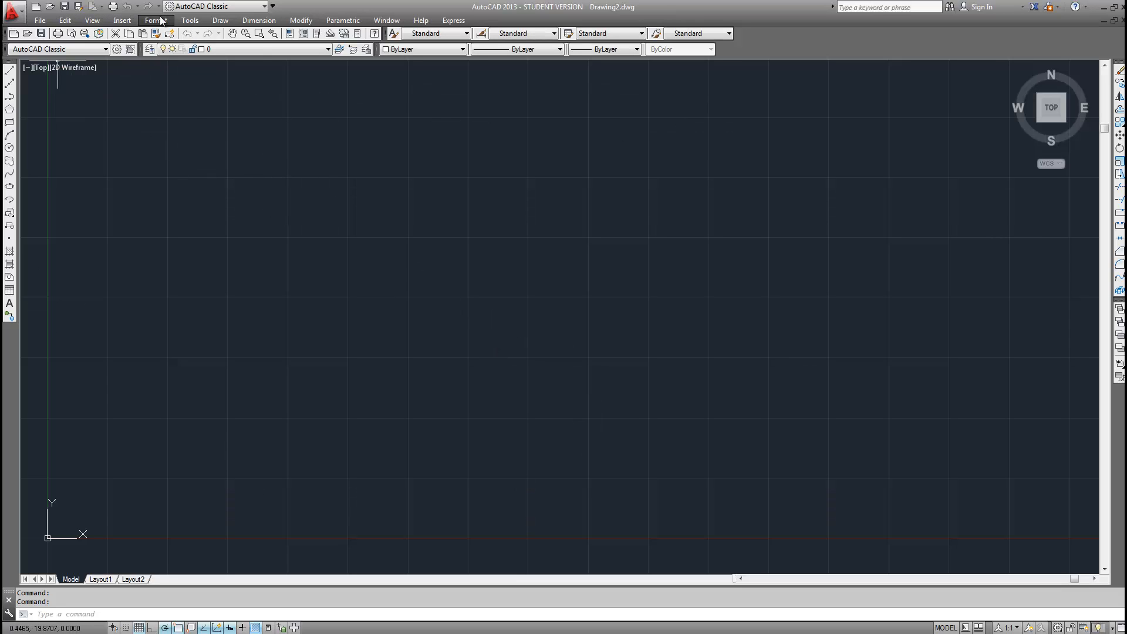
left_click(180, 237)
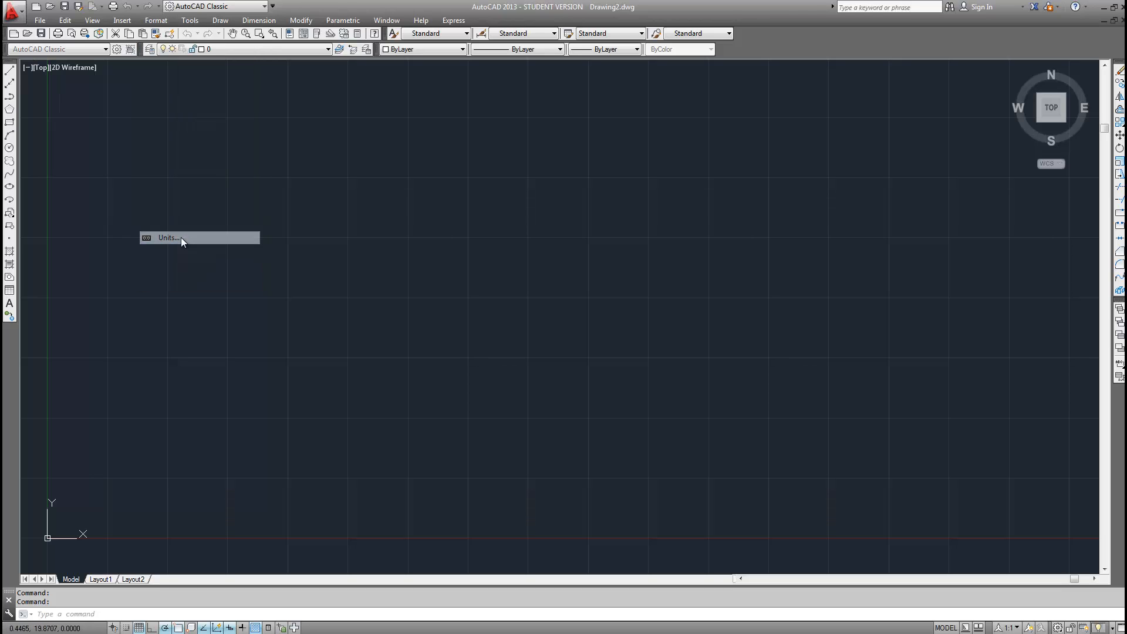
left_click_drag(351, 193, 381, 147)
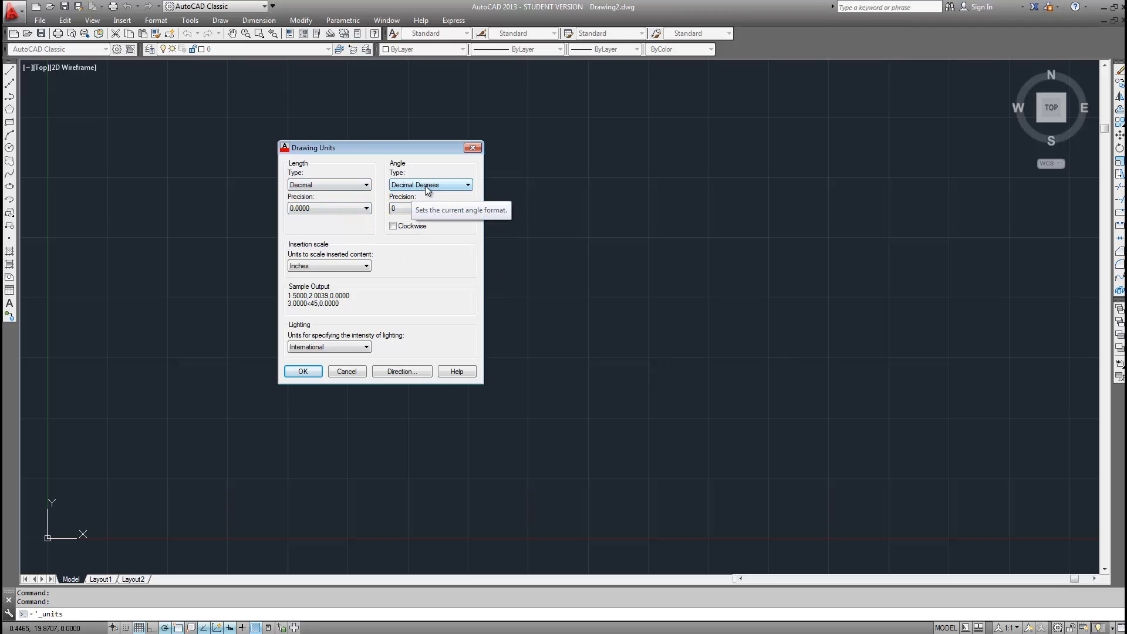
left_click(327, 208)
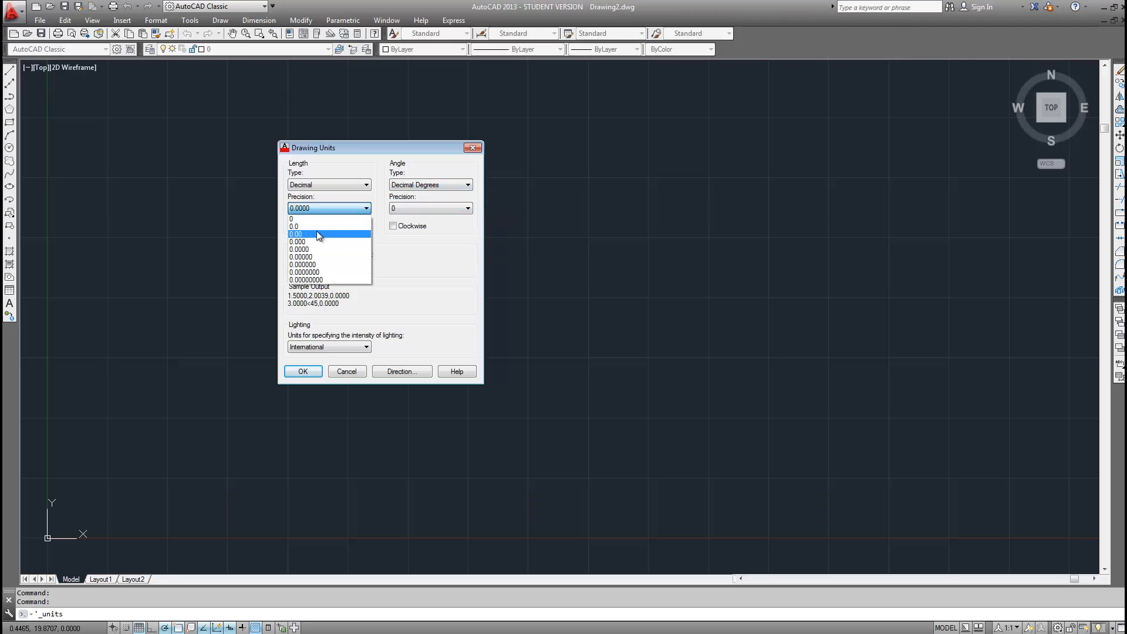
left_click(318, 234)
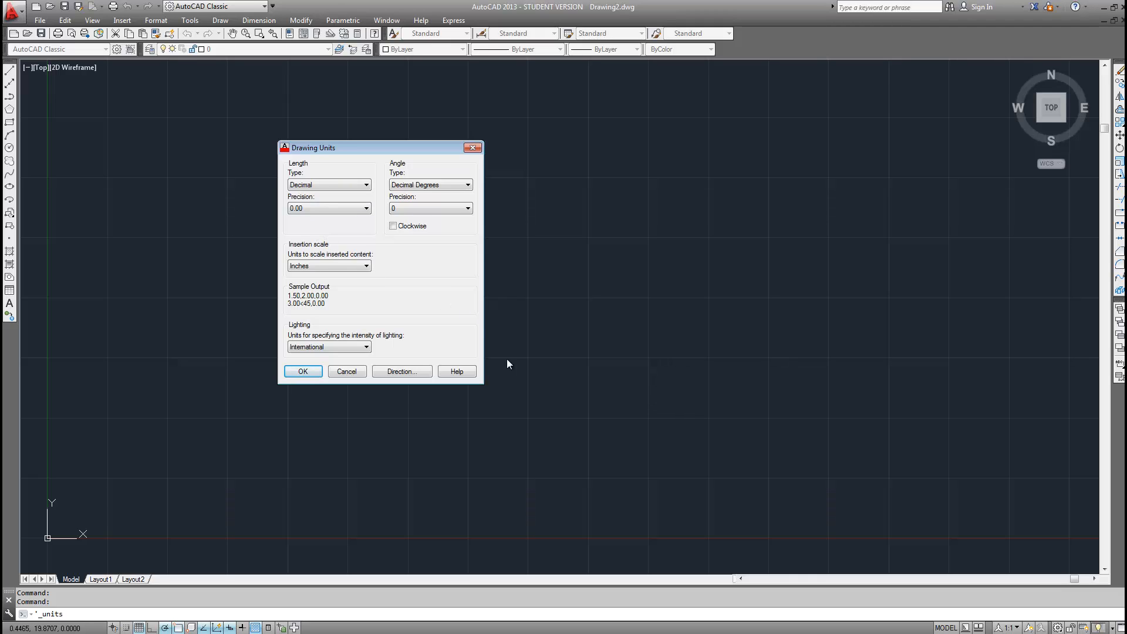
left_click(300, 371)
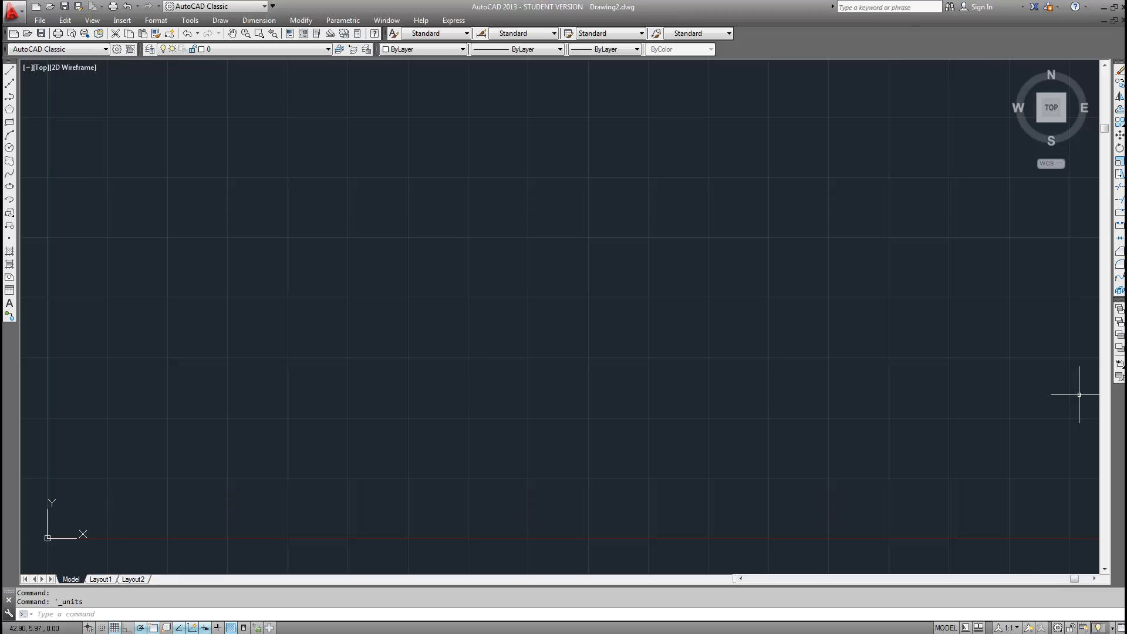
Check the reference drawing, then turn on snap and draw the plate's bottom edge as a 6-unit horizontal line to the right
key("alt+Tab")
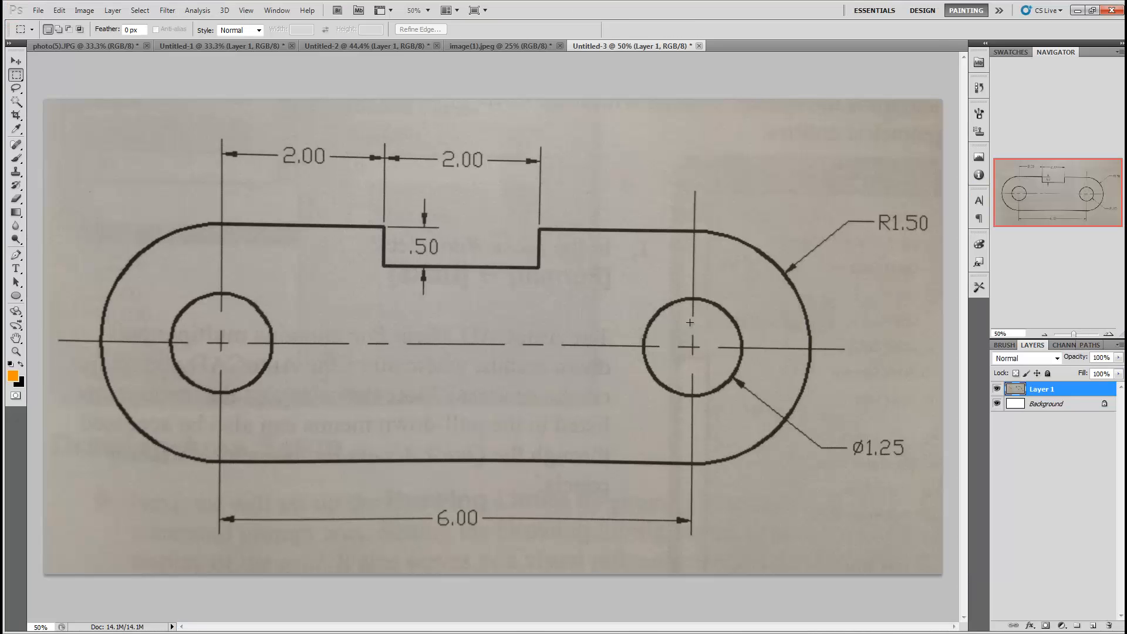
left_click(1078, 14)
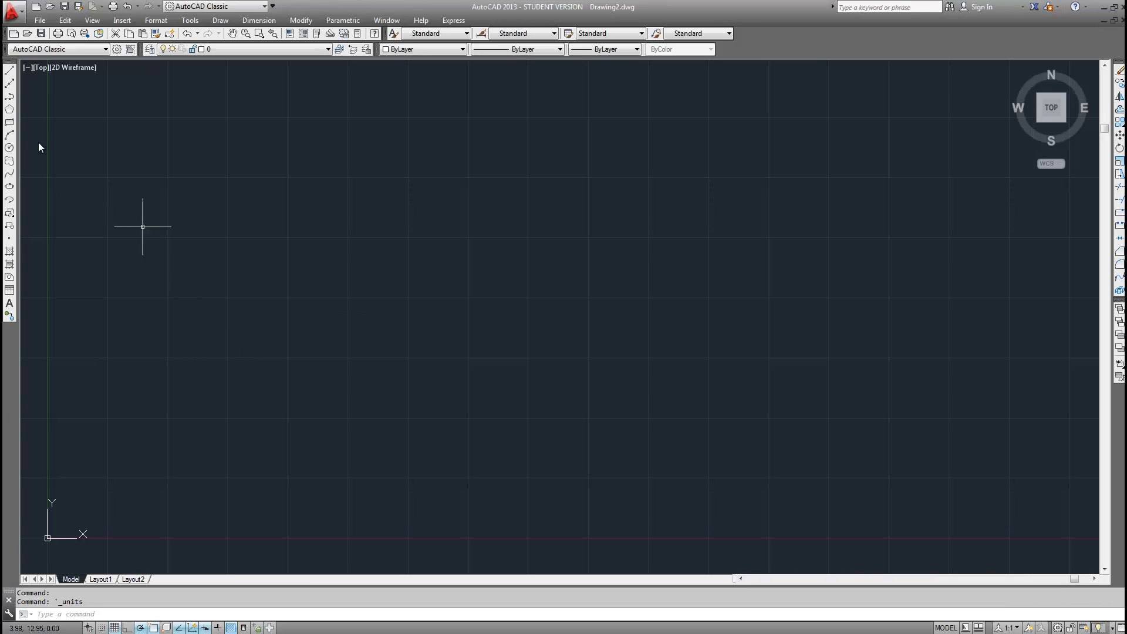
left_click(9, 70)
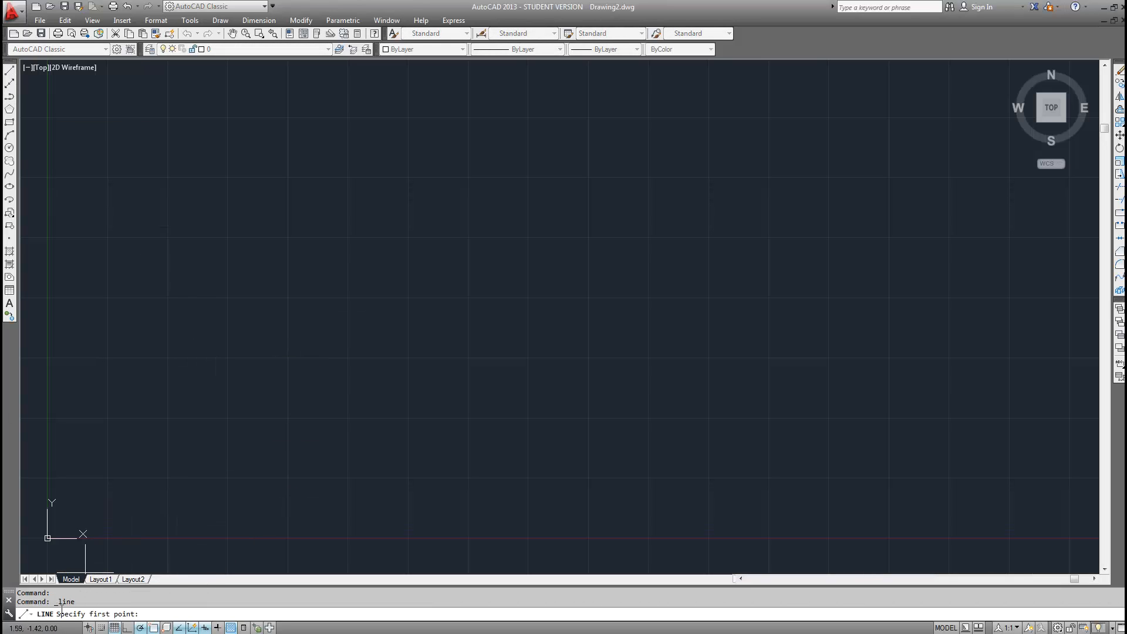
left_click(102, 625)
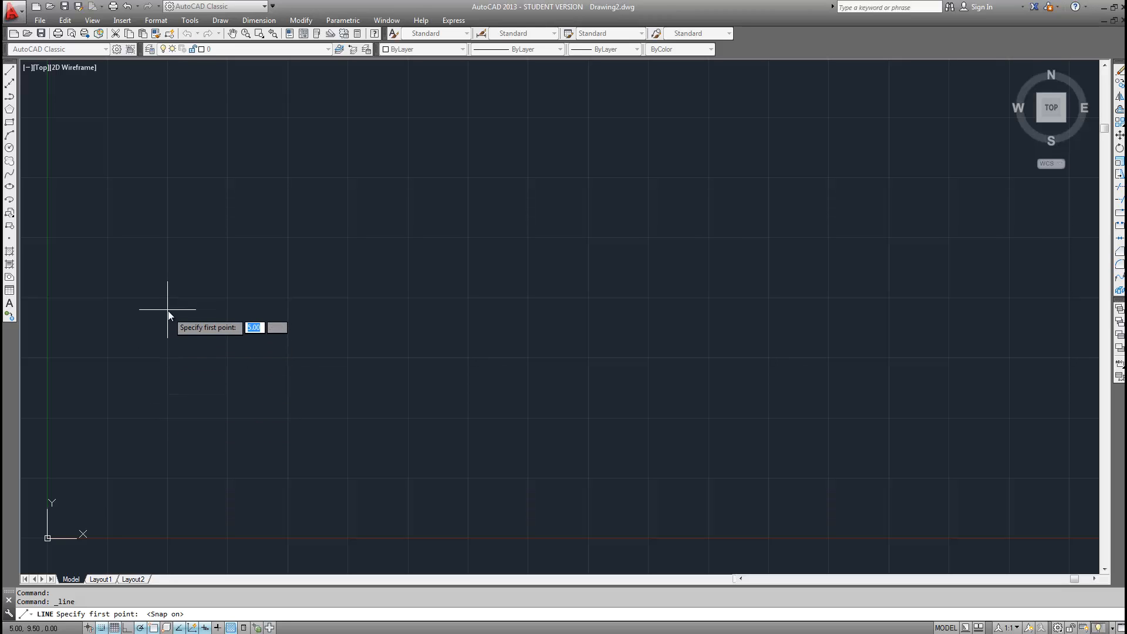
left_click(167, 418)
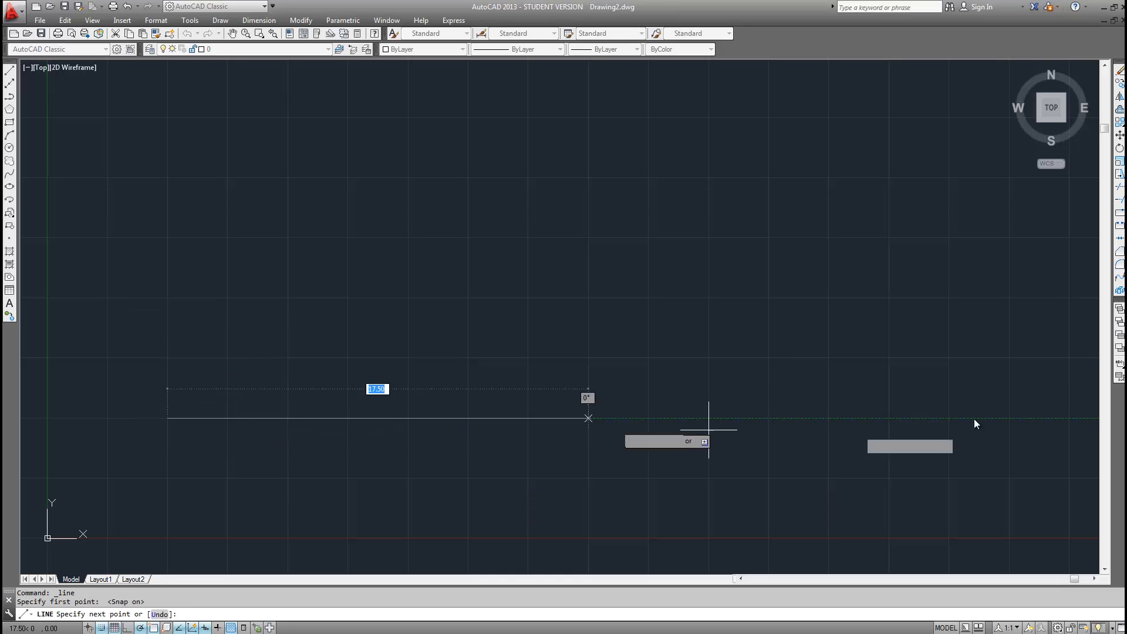
key("alt+Tab")
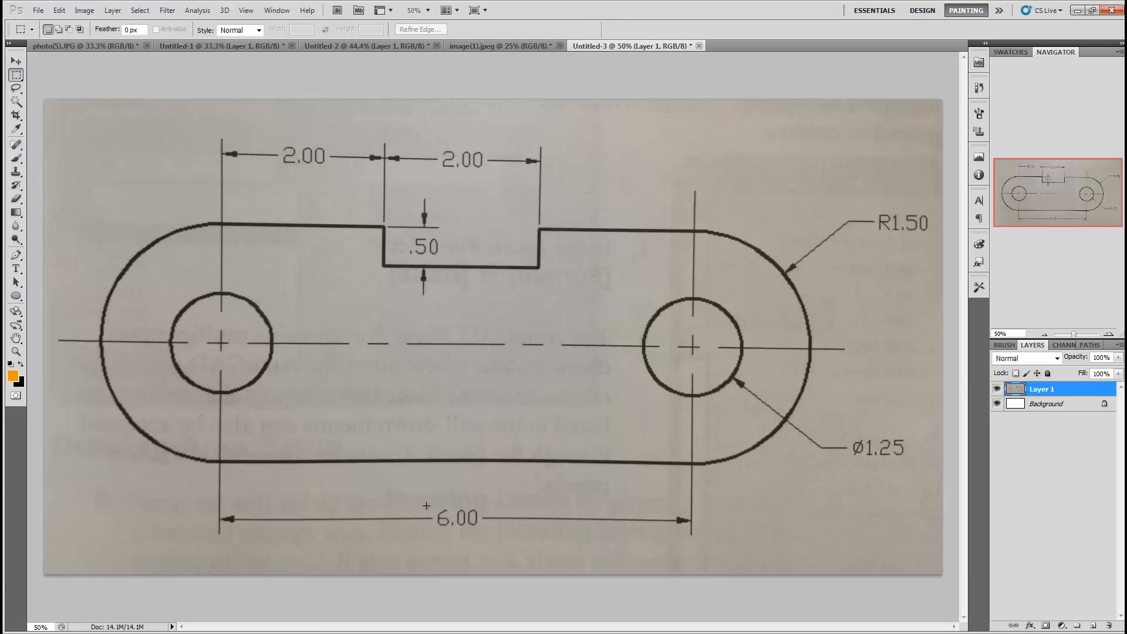
left_click(1078, 10)
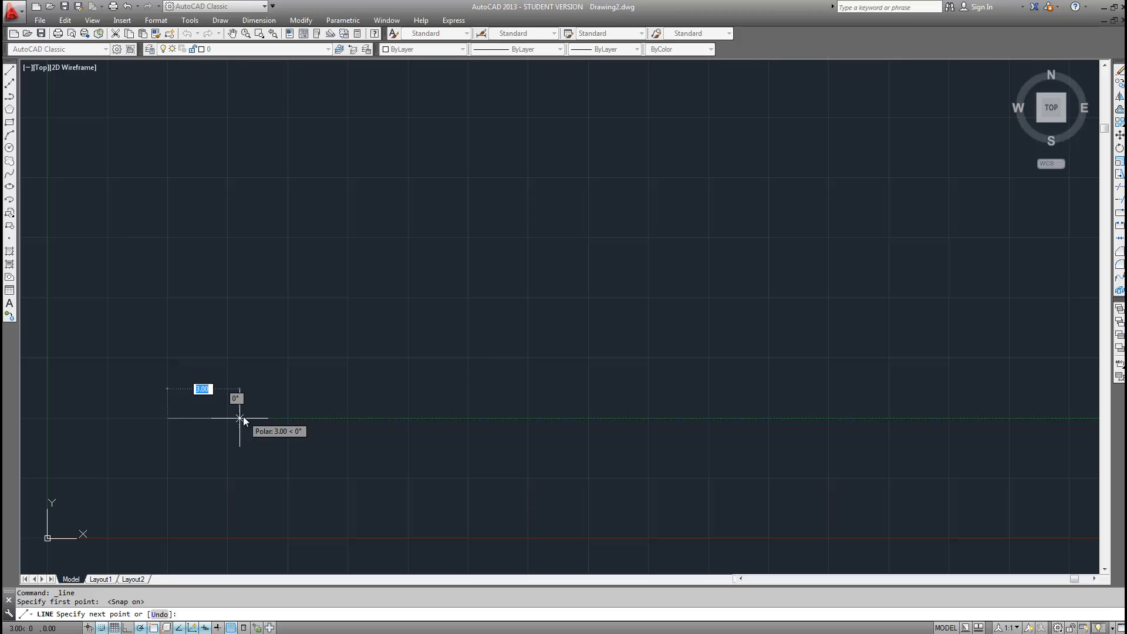
type("6")
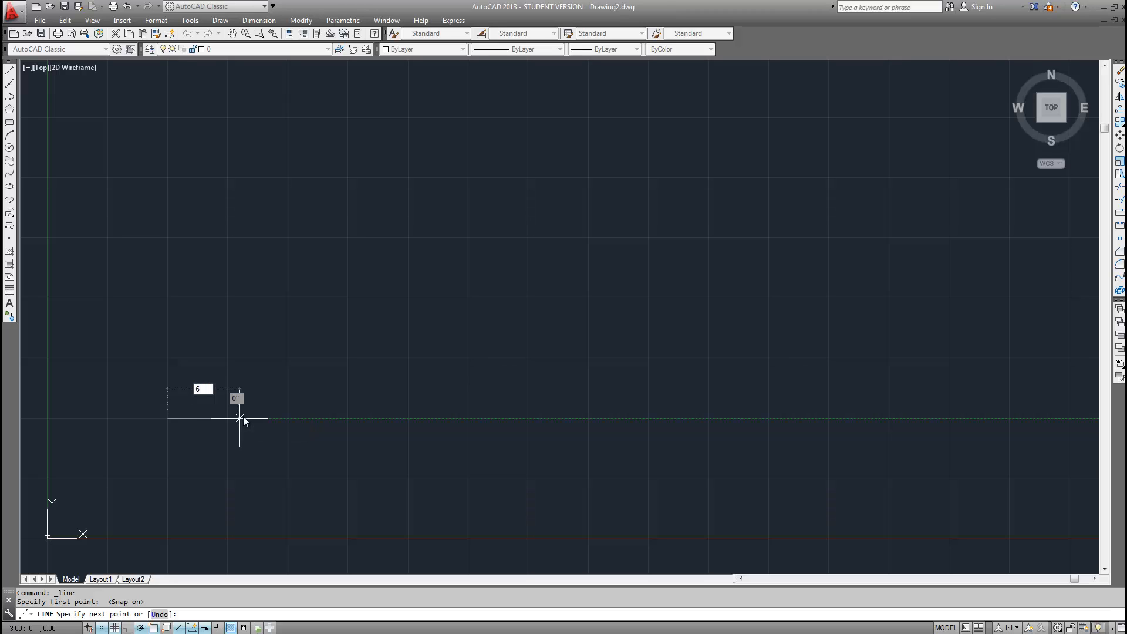
key("Return")
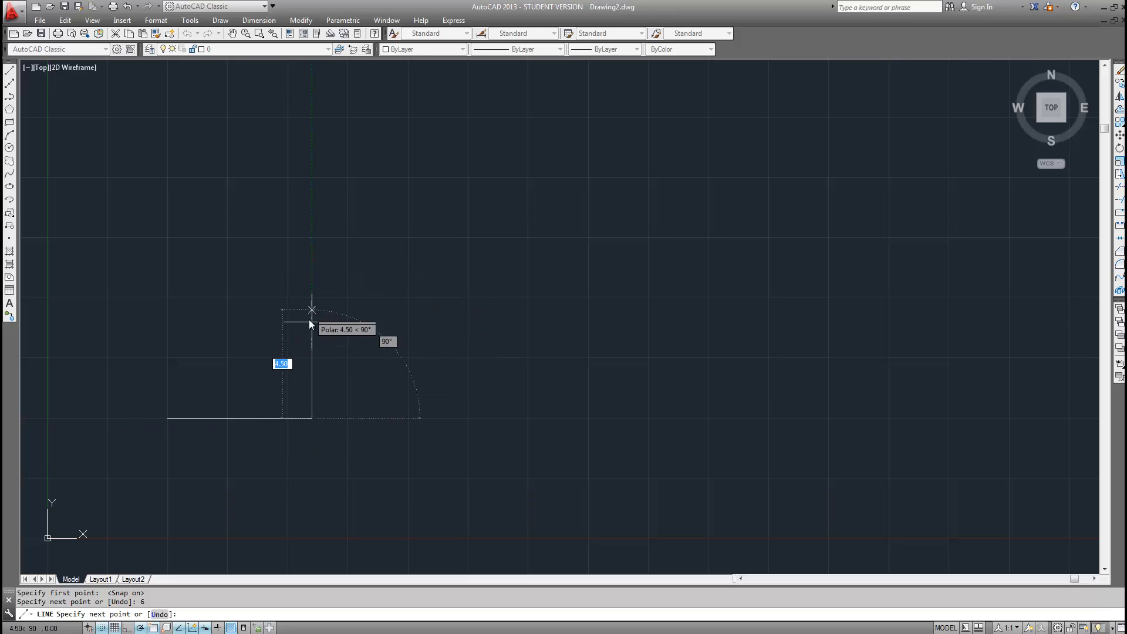
Switch to Photoshop and mark out the reference plate's central rectangle, top notch and right-hand height to examine its dimensions
scroll(227, 424, "up", 4)
scroll(178, 442, "down", 2)
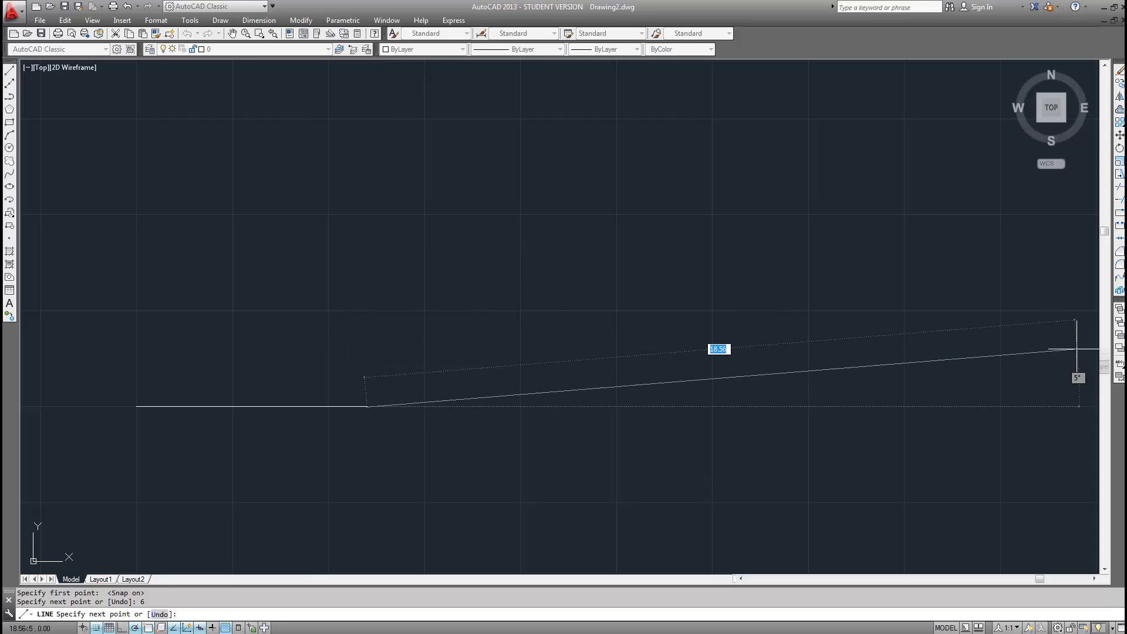
key("alt+Tab")
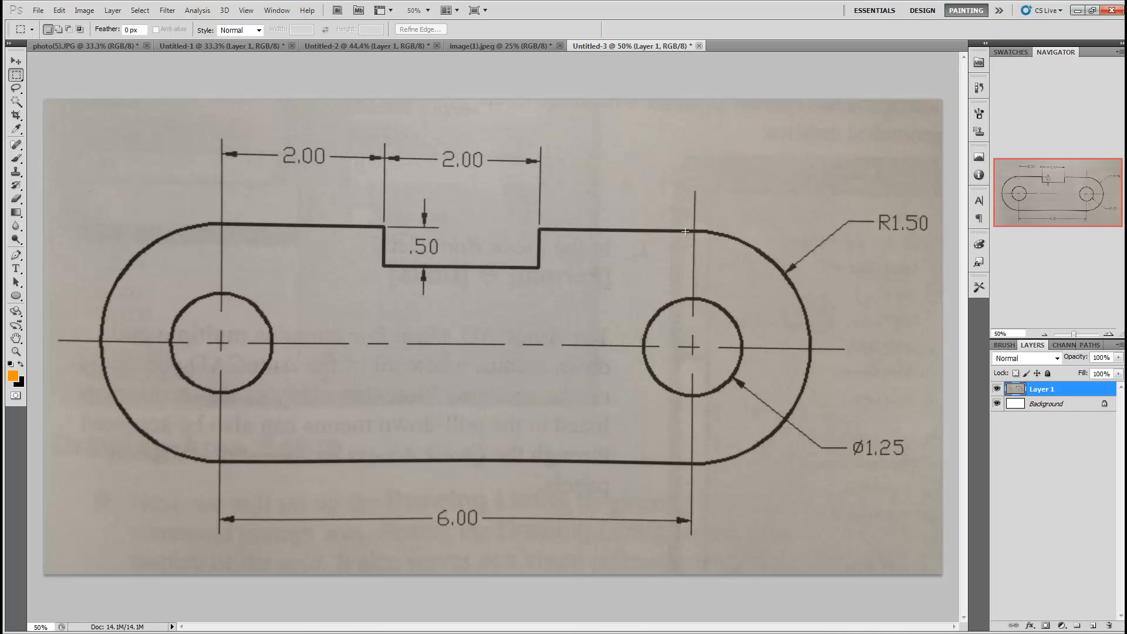
mouse_move(222, 225)
left_mouse_down()
mouse_move(254, 296)
mouse_move(715, 470)
left_mouse_up()
left_click_drag(690, 477, 693, 480)
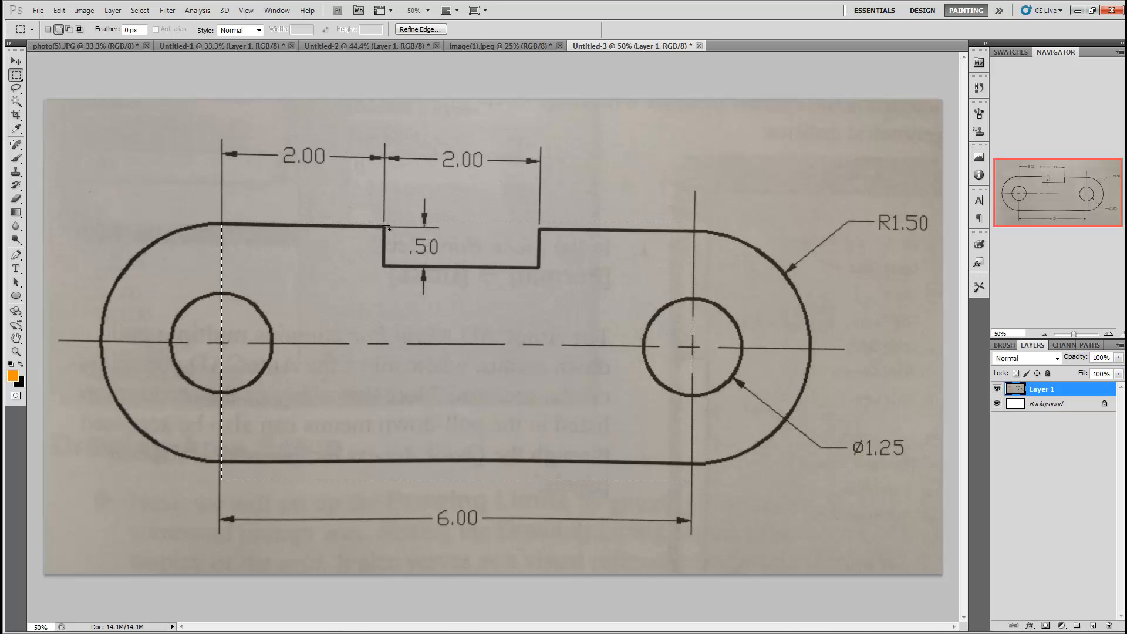
left_click_drag(383, 225, 522, 274, "shift")
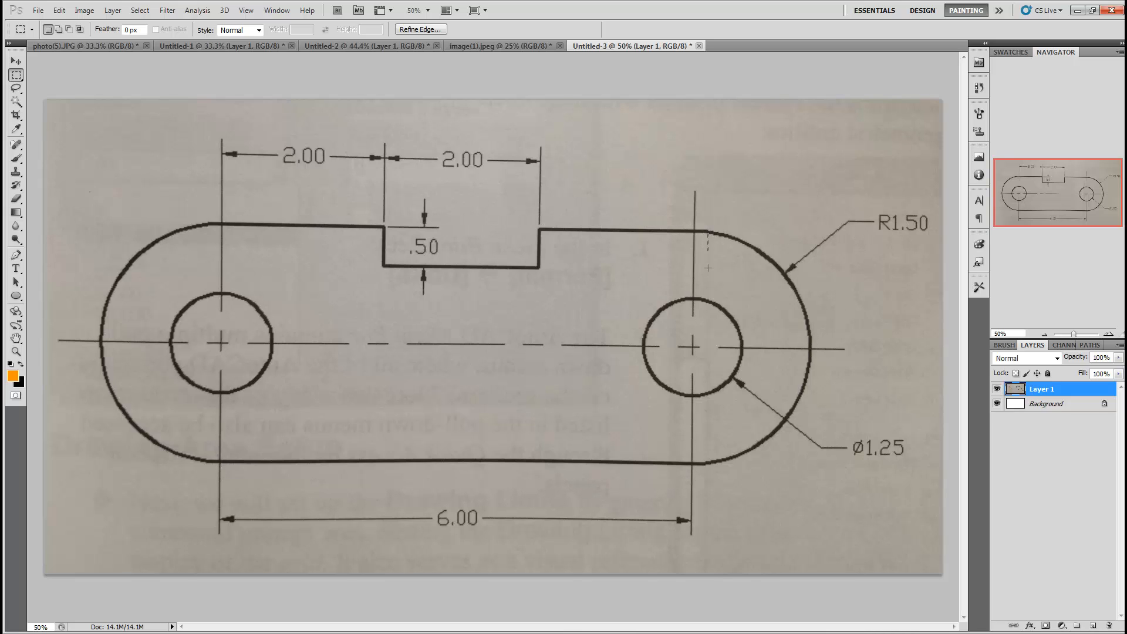
left_click_drag(708, 267, 709, 464)
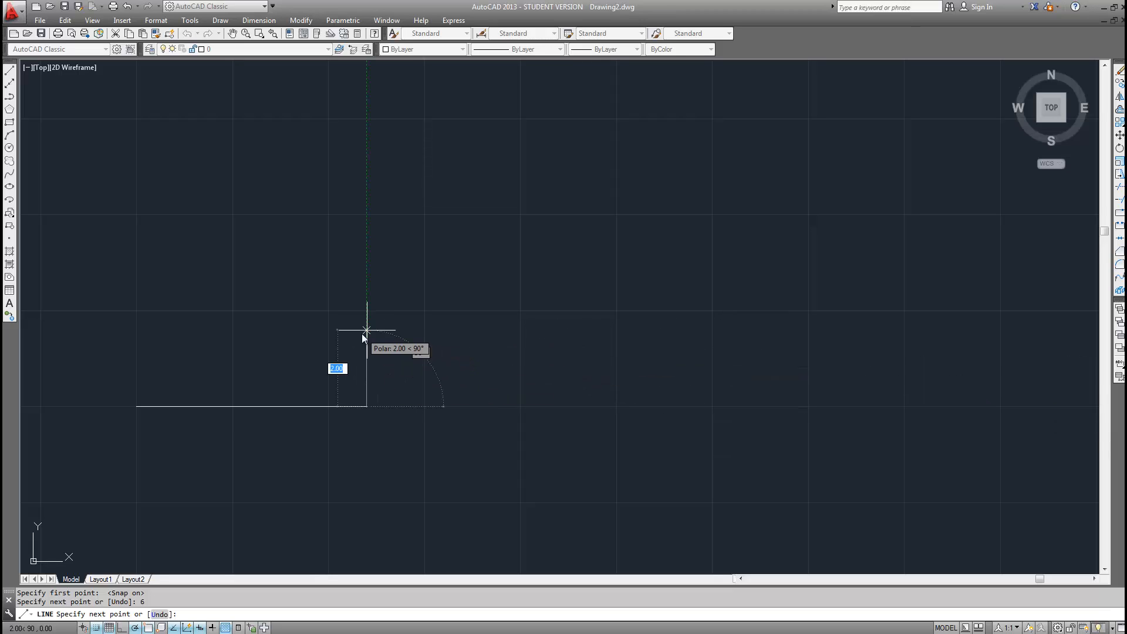
Back in AutoCAD, continue the line 3 units upward for the right side and 2 units left along the top edge
type("3")
key("Return")
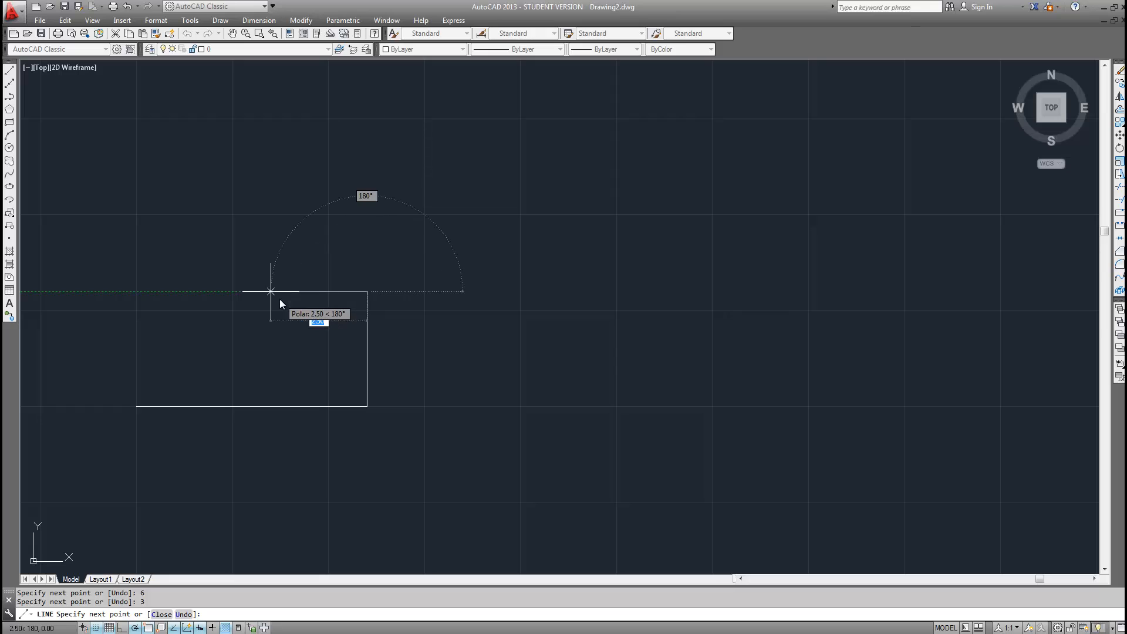
type("2")
key("Return")
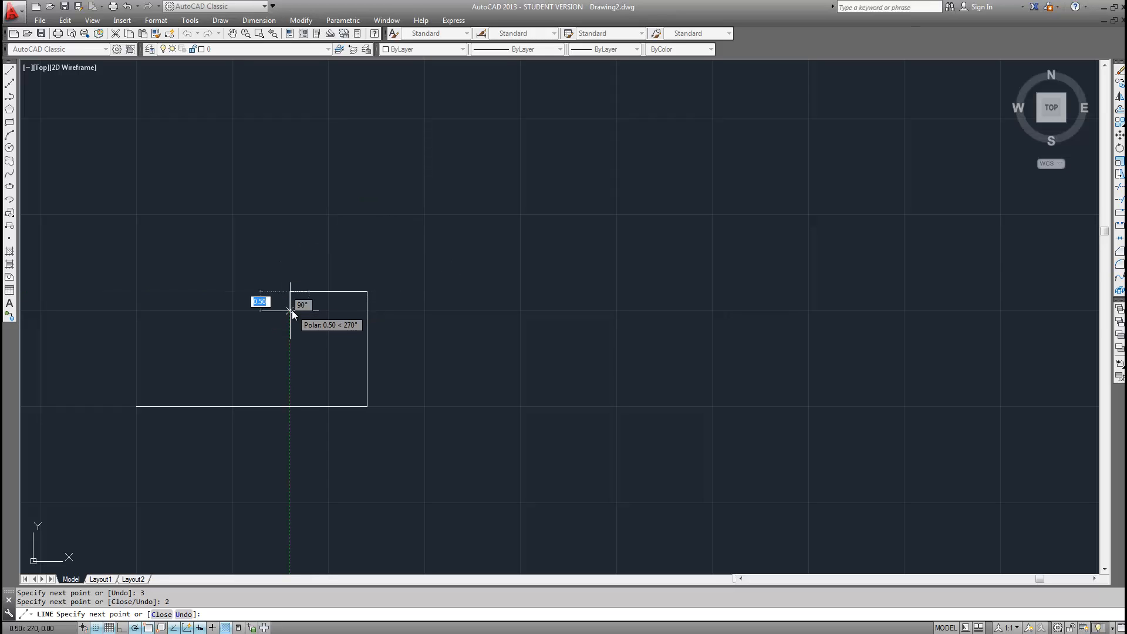
Draw the notch in the top edge with segments 0.5 down, 2 left and 0.5 up
type(".5")
key("Return")
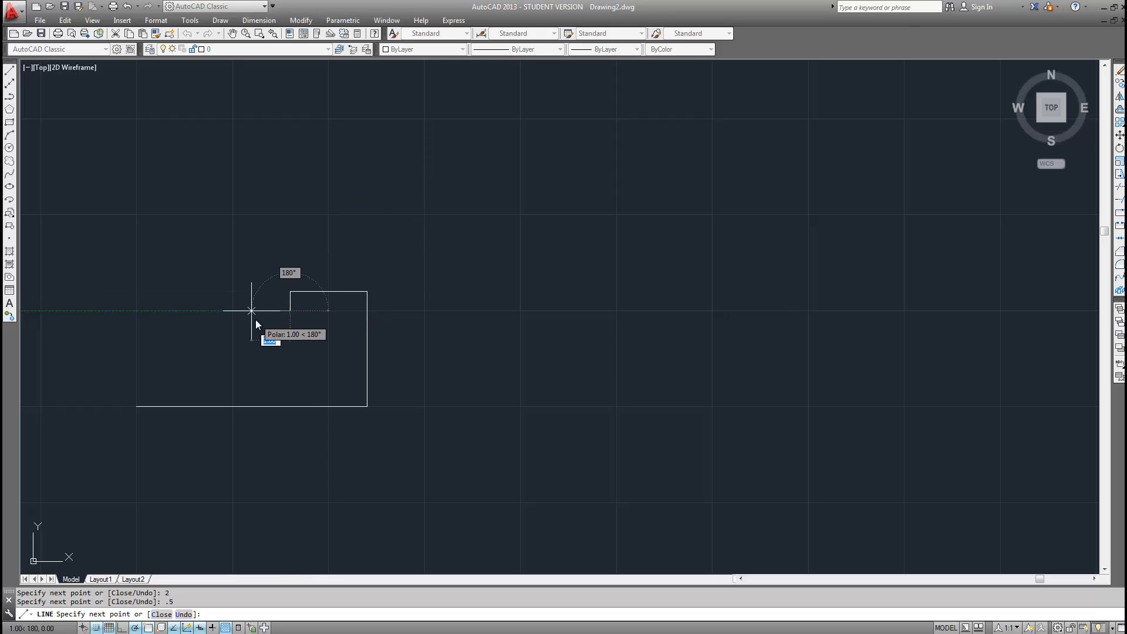
type("2")
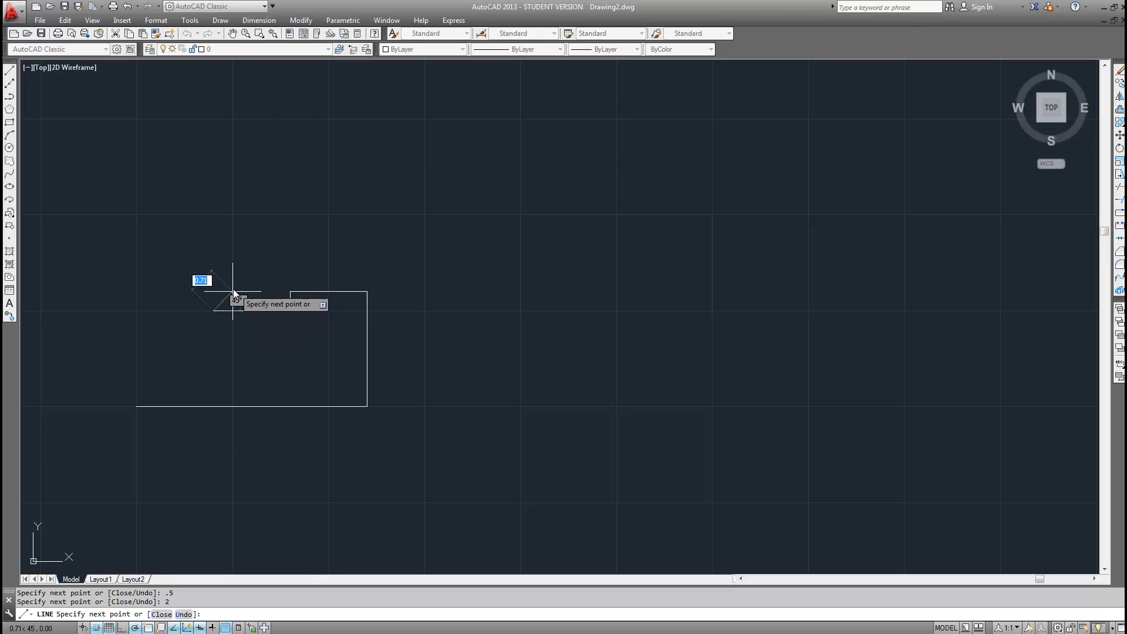
key("Return")
type(".")
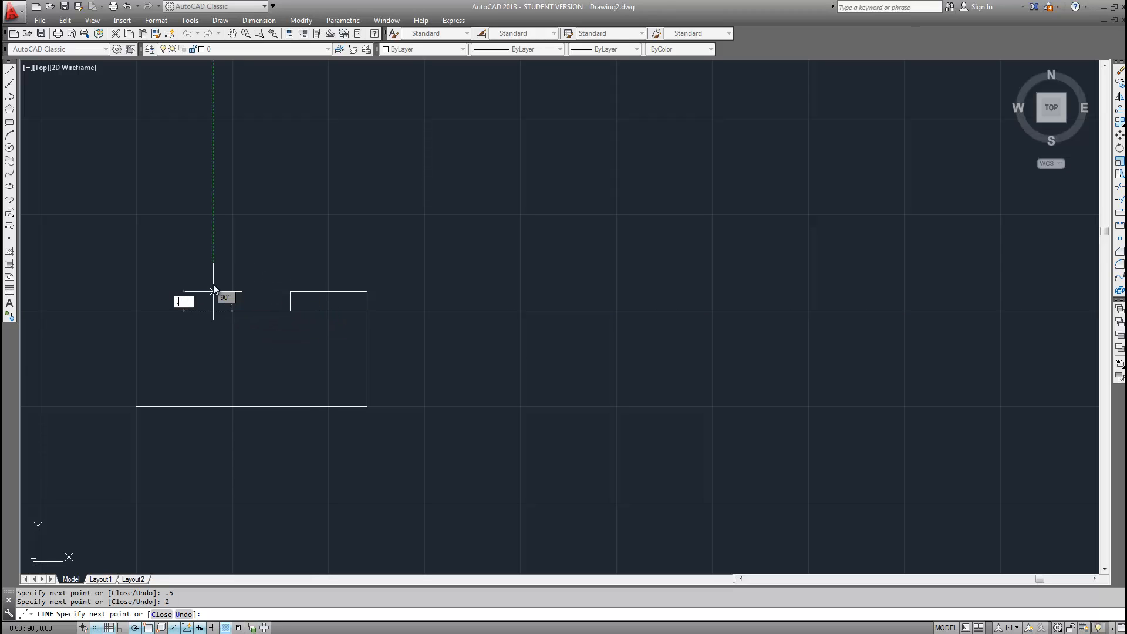
type("5")
key("Return")
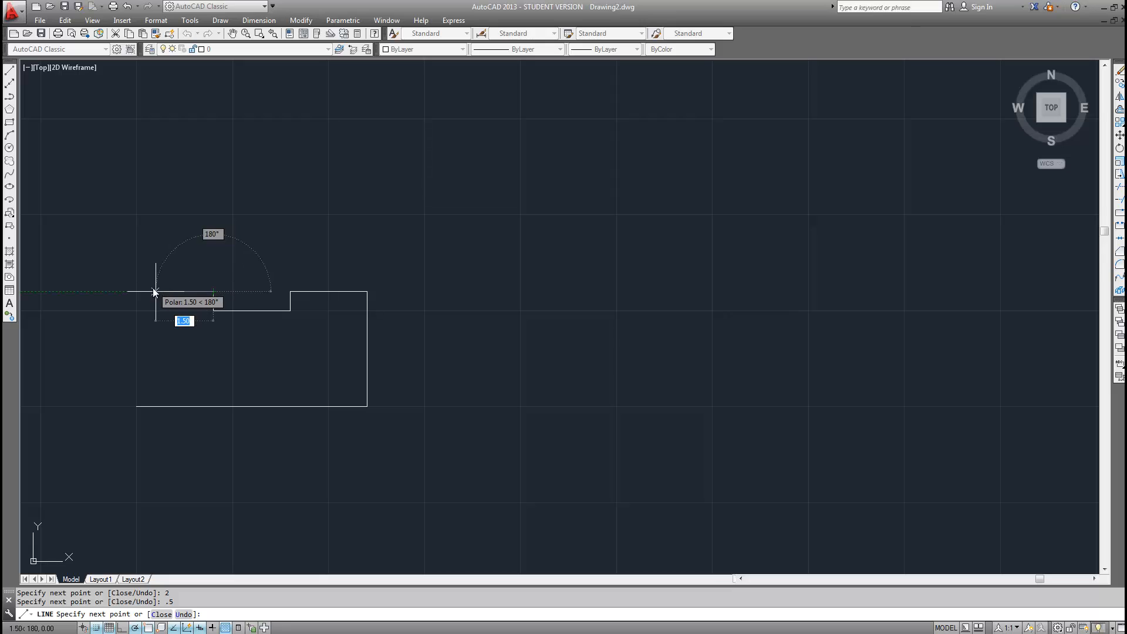
Continue the top edge 2 units left from the notch and close the outline back to its starting point
type("2")
key("Return")
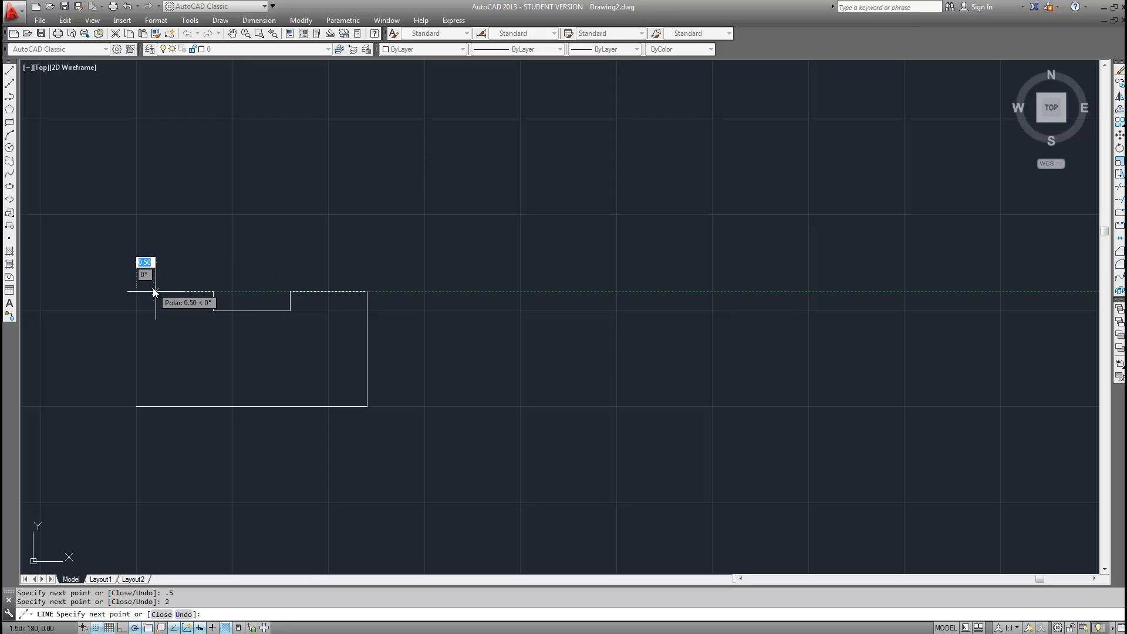
right_click(146, 347)
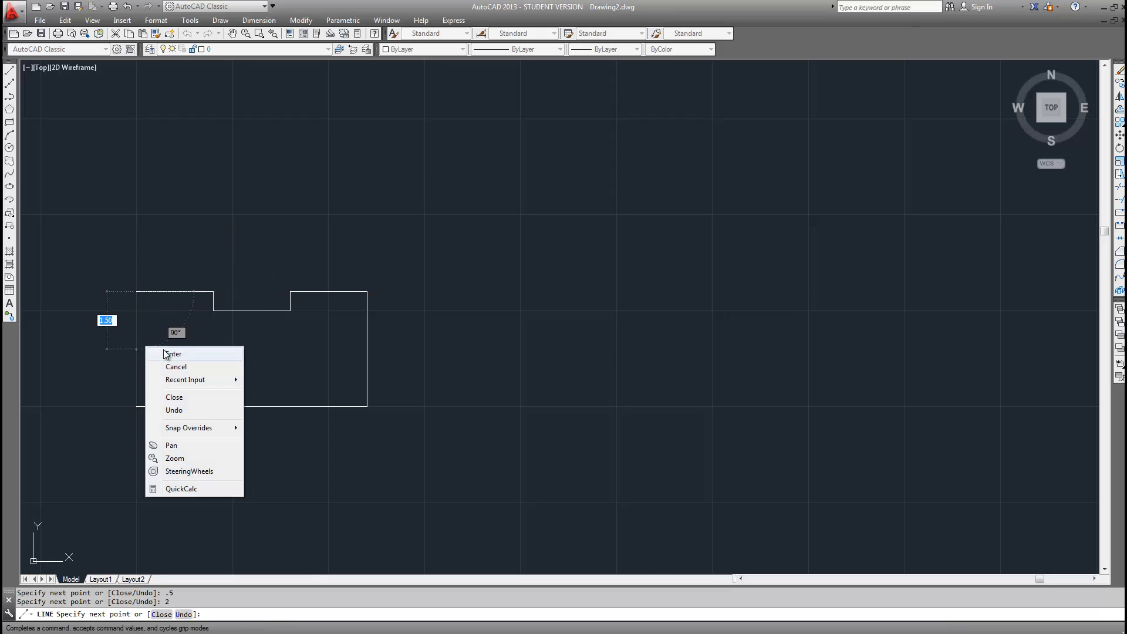
left_click(192, 397)
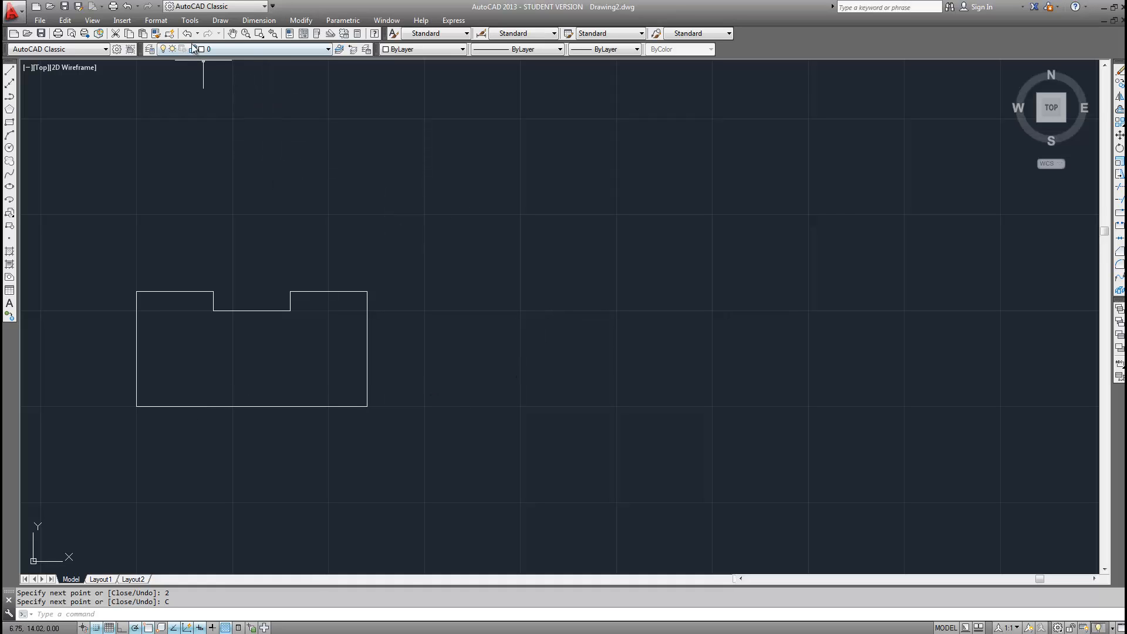
Draw a Start, Center, End arc from the plate's lower-right to upper-right corner, centred on the right side's midpoint, and delete that vertical line
left_click(219, 21)
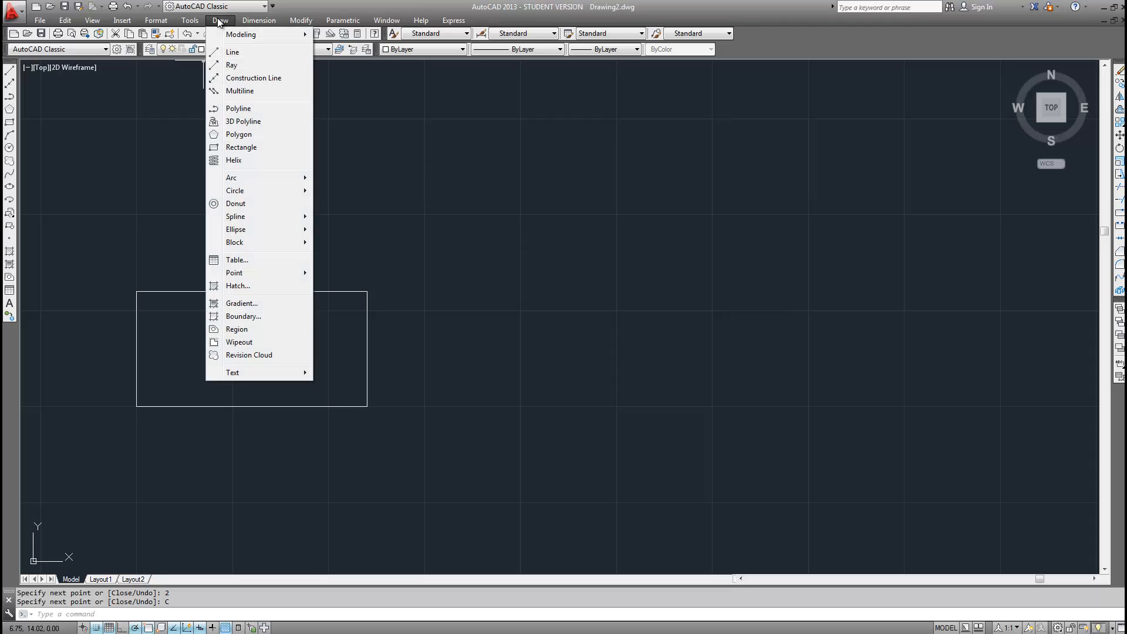
mouse_move(267, 181)
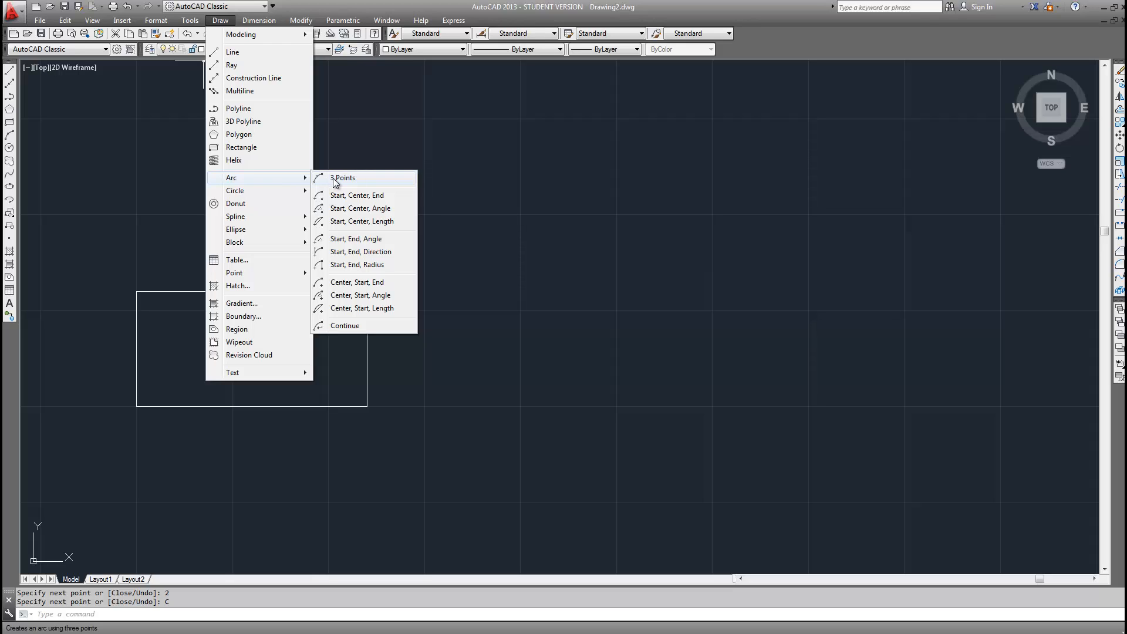
left_click(360, 194)
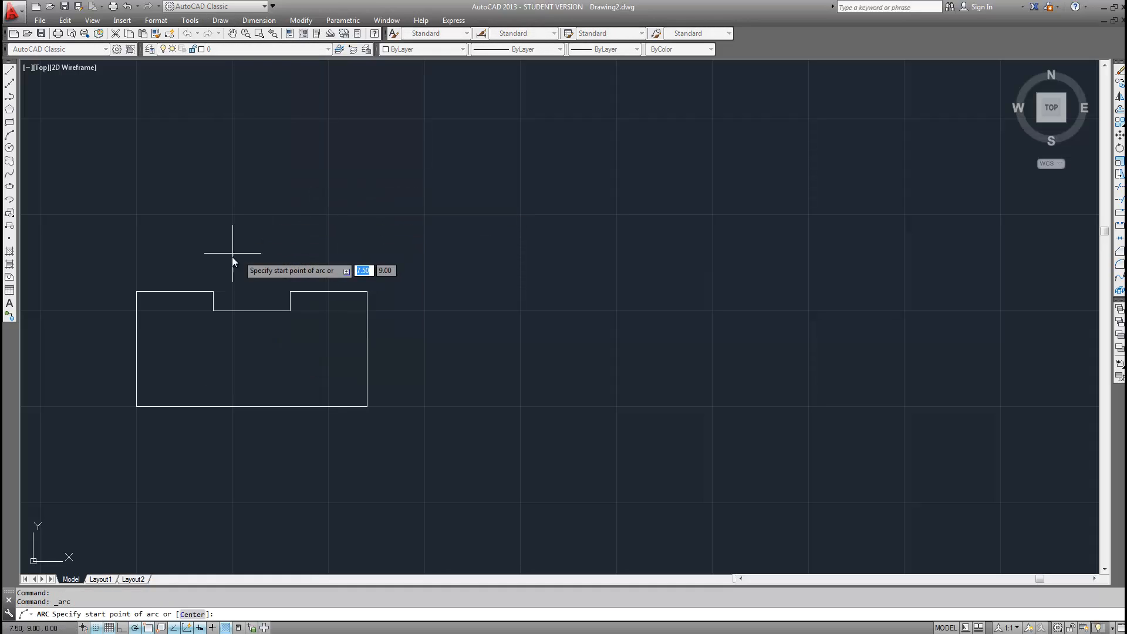
left_click(366, 405)
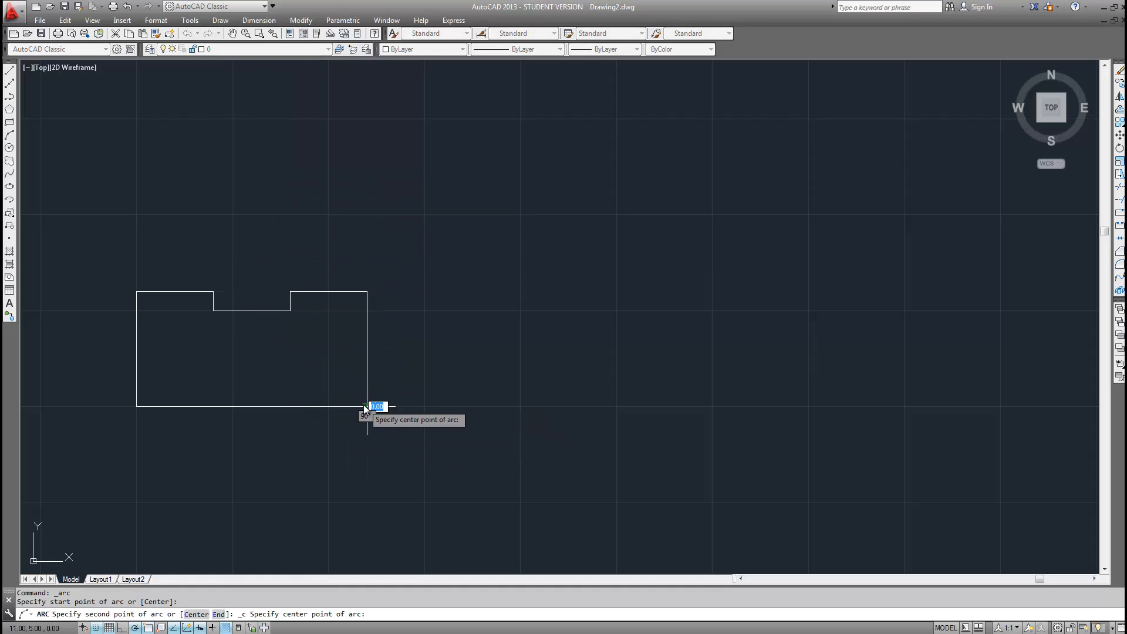
left_click(366, 349)
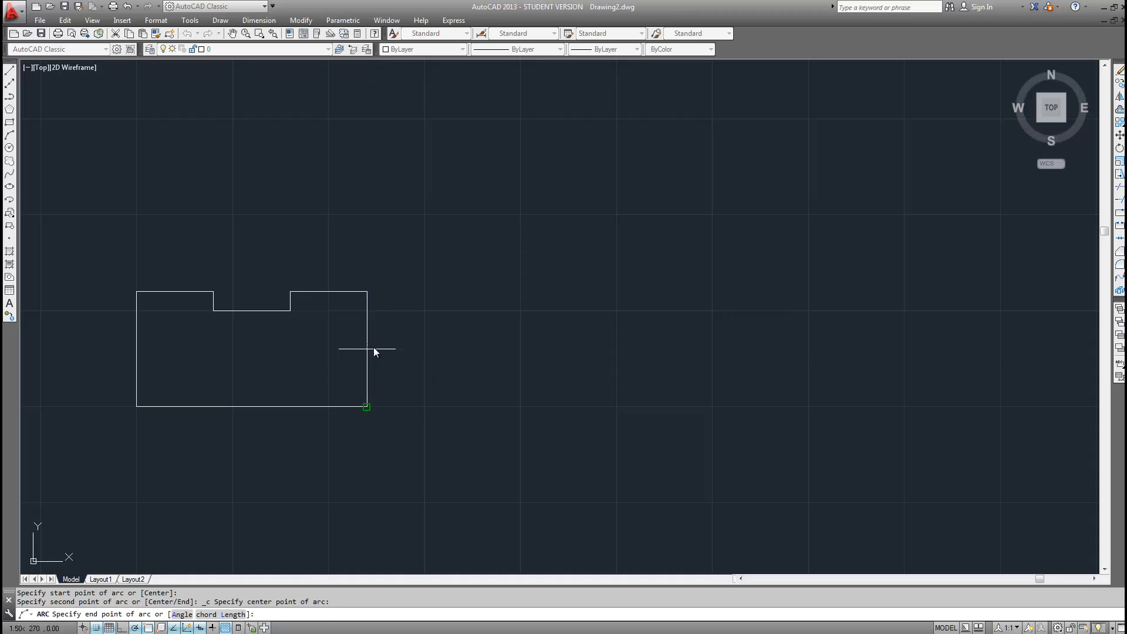
left_click(368, 294)
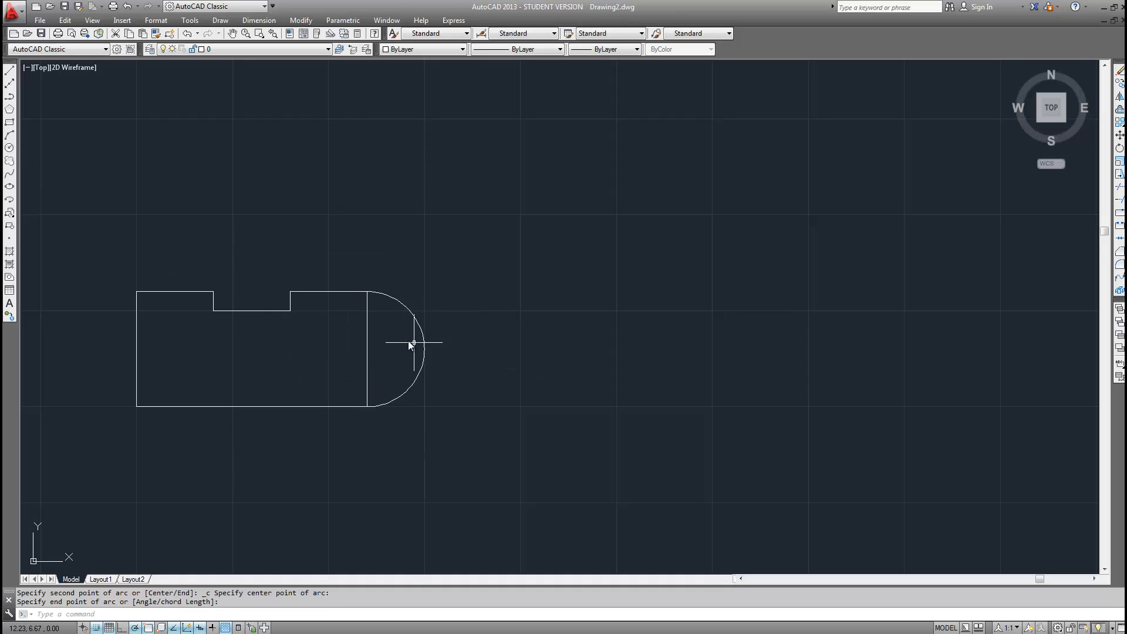
left_click(366, 347)
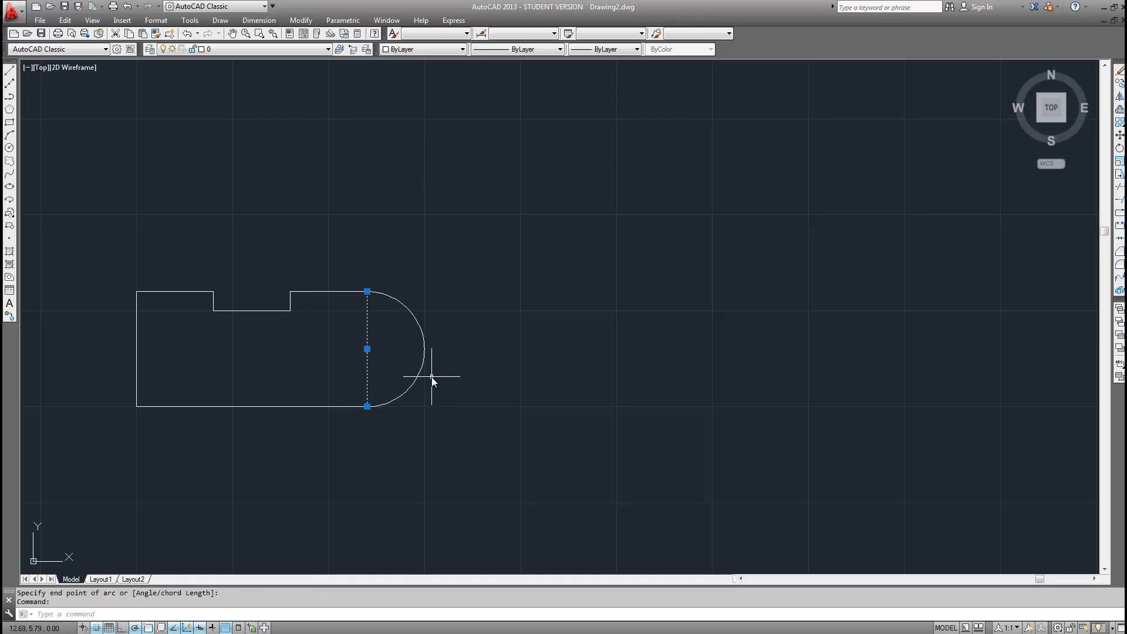
key("Delete")
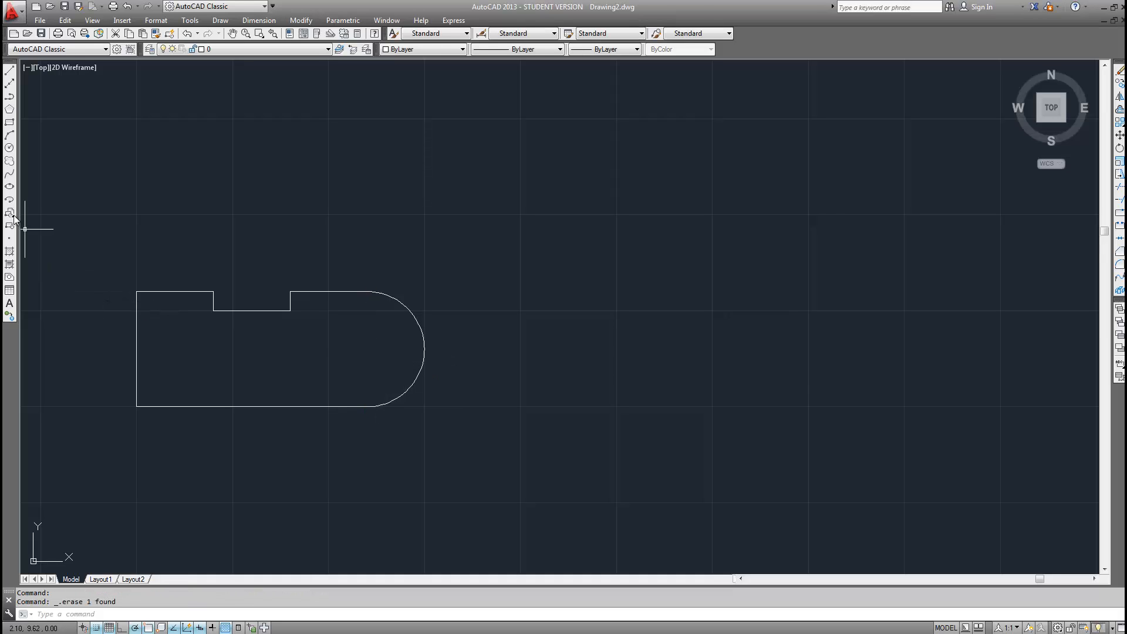
left_click(228, 19)
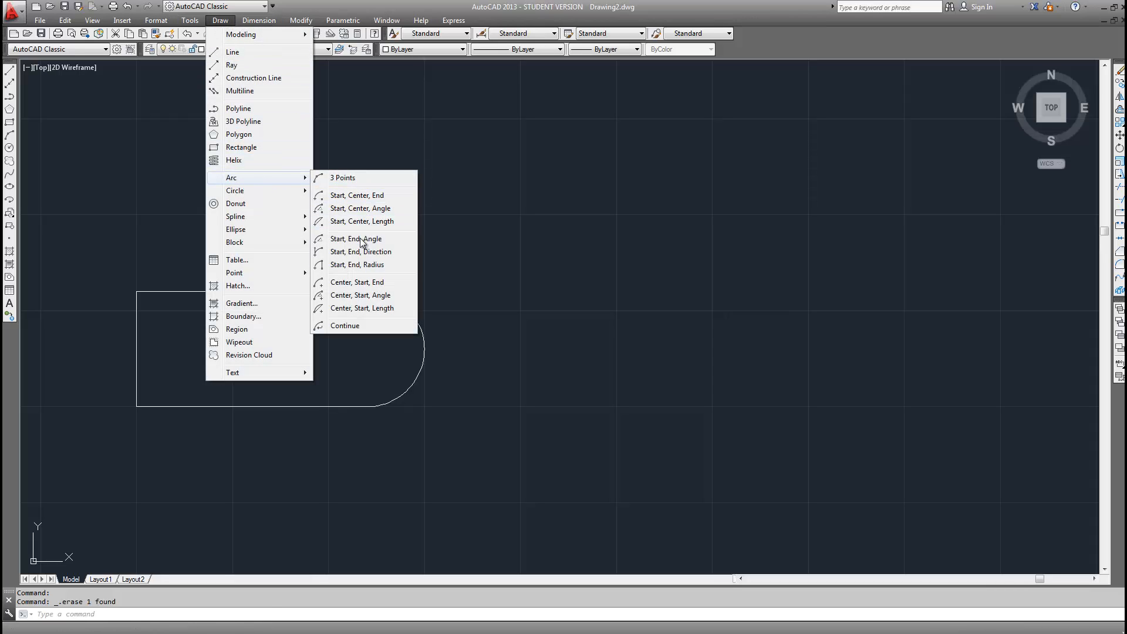
left_click(361, 284)
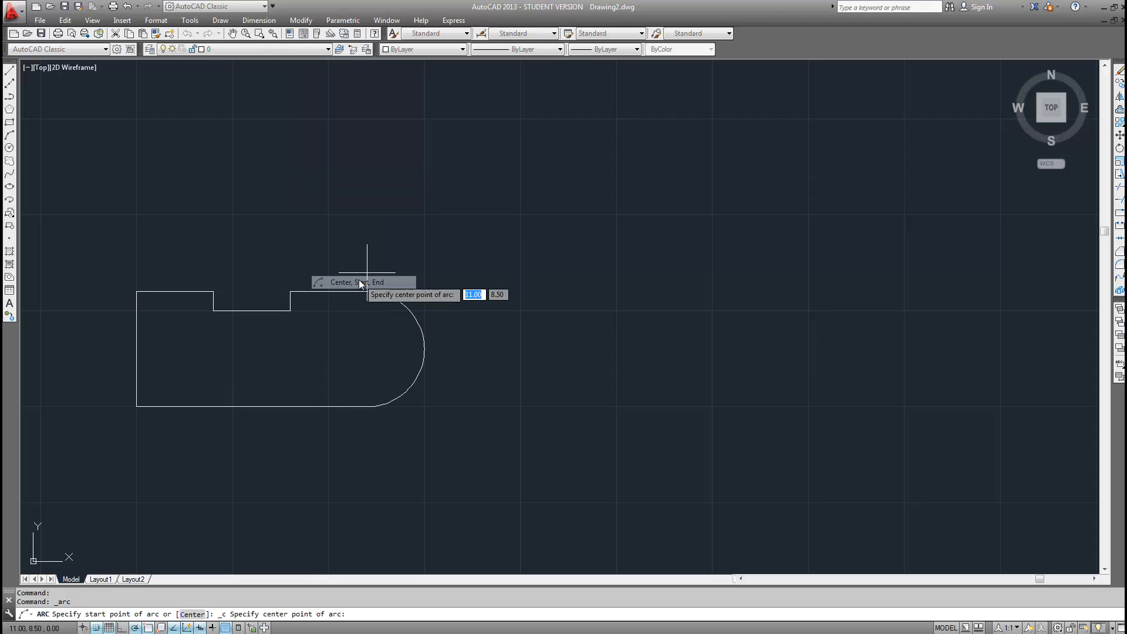
left_click(132, 347)
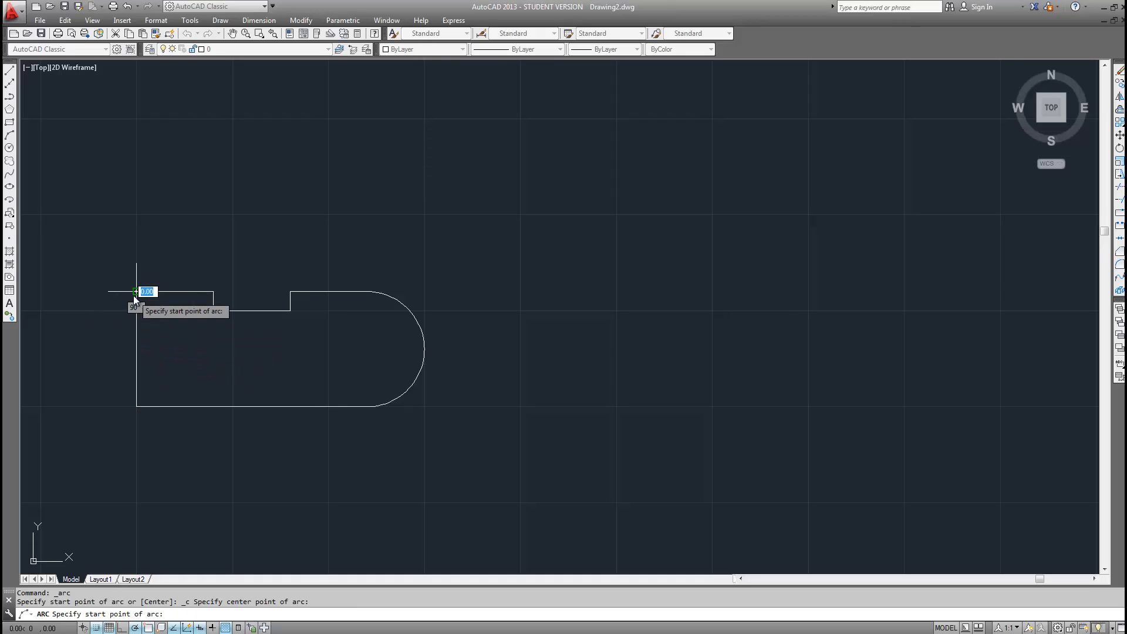
key("Escape")
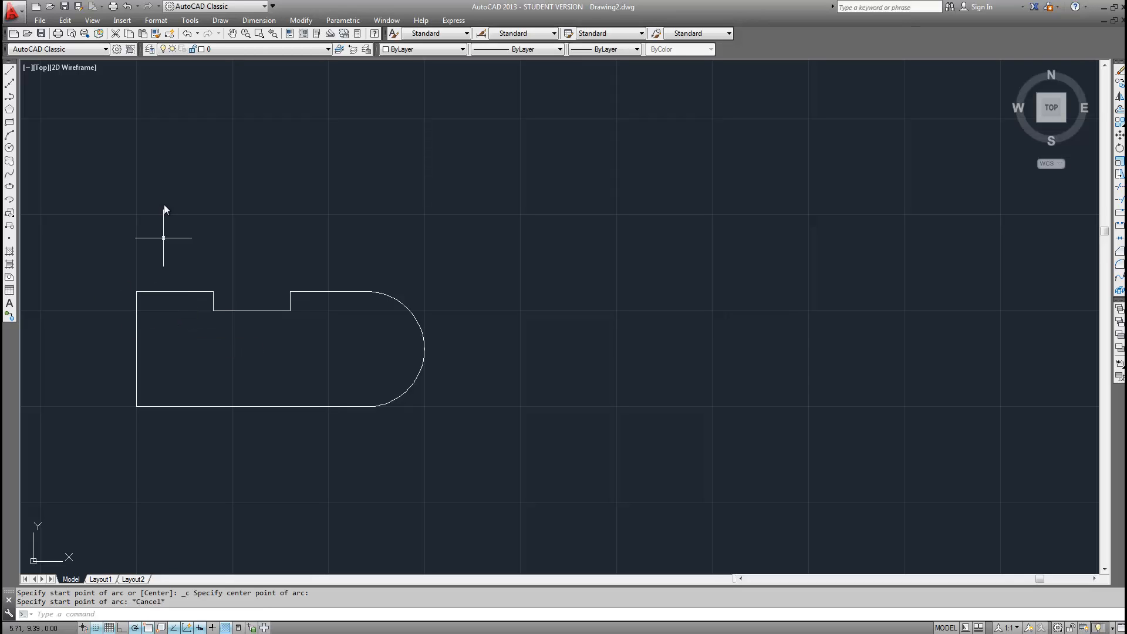
Draw a Start, Center, End arc from the plate's upper-left to lower-left corner, centred on the left side's midpoint, and delete that vertical line
left_click(226, 20)
mouse_move(256, 178)
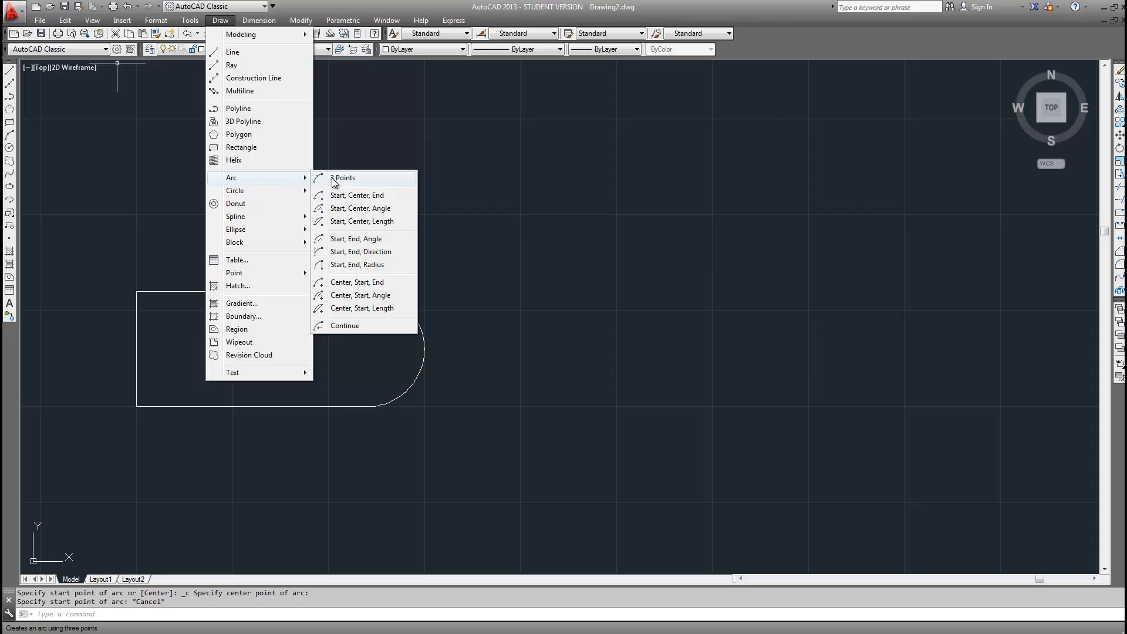
left_click(360, 195)
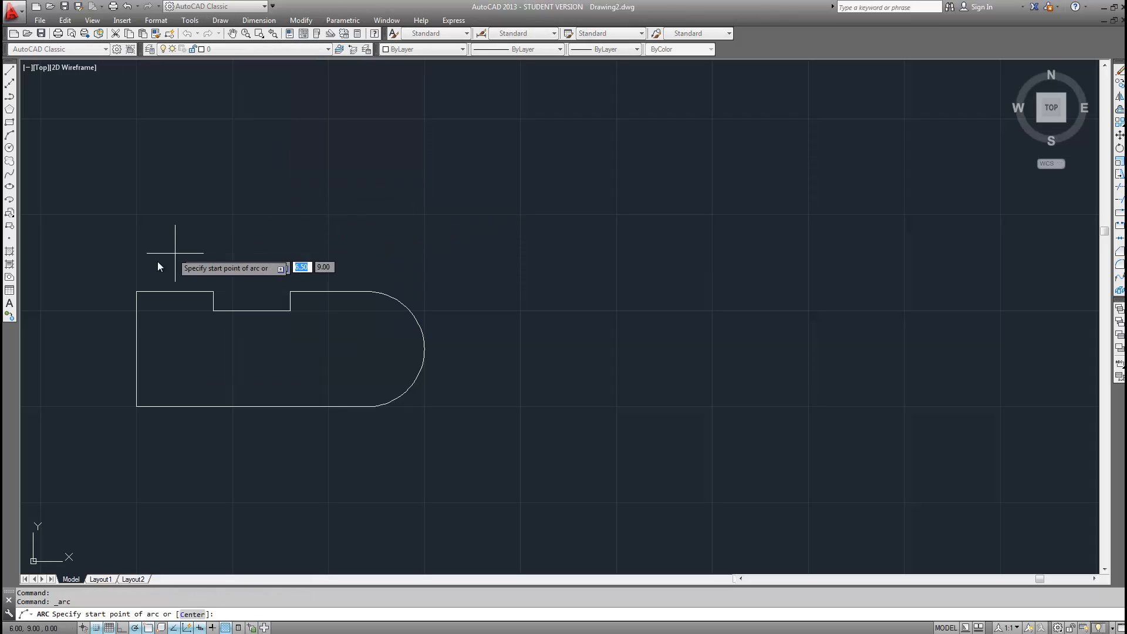
left_click(136, 291)
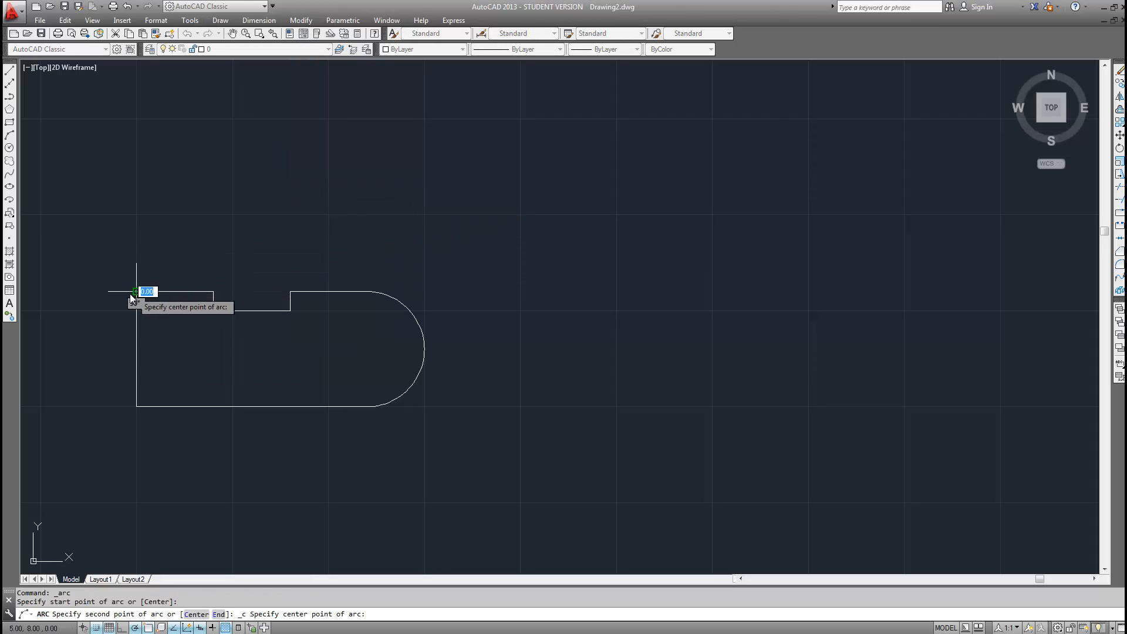
left_click(133, 353)
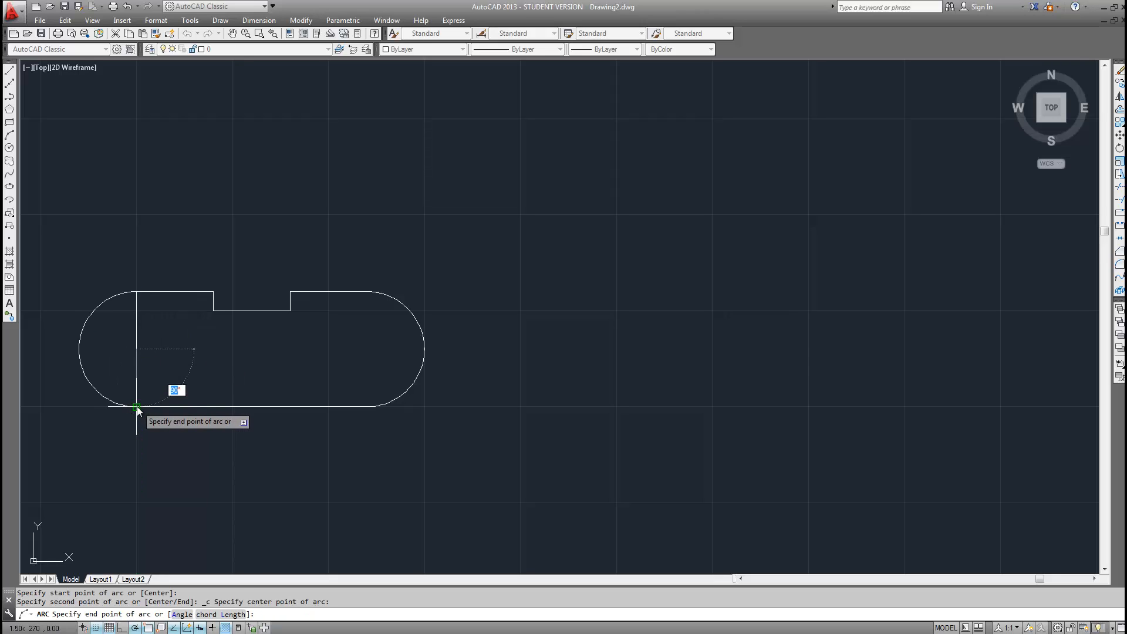
left_click(136, 406)
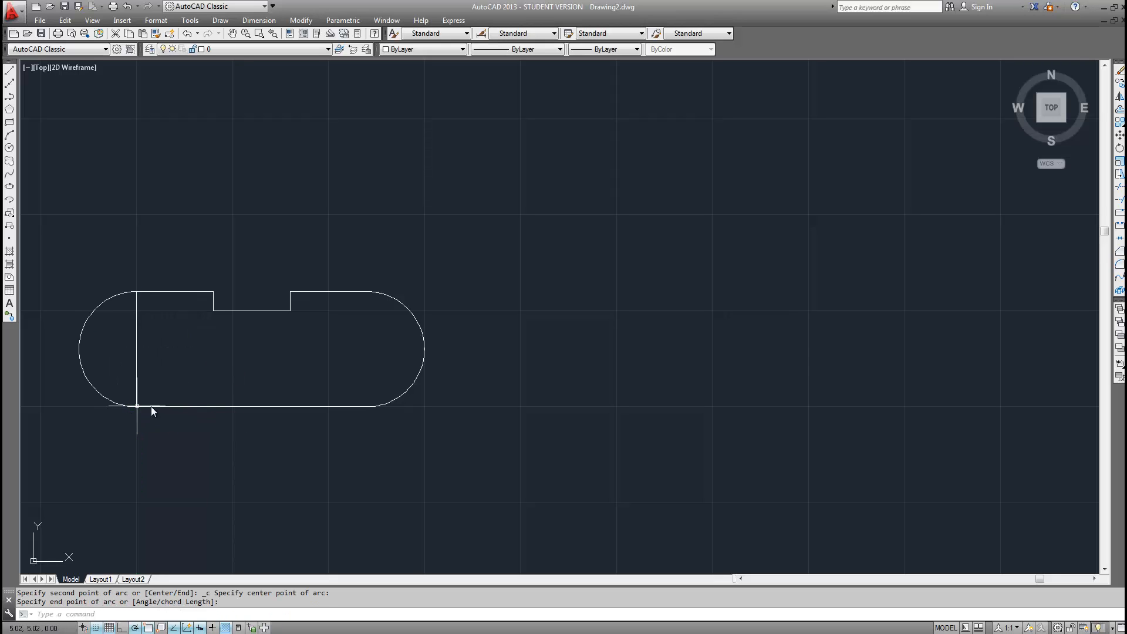
left_click(135, 350)
key("Delete")
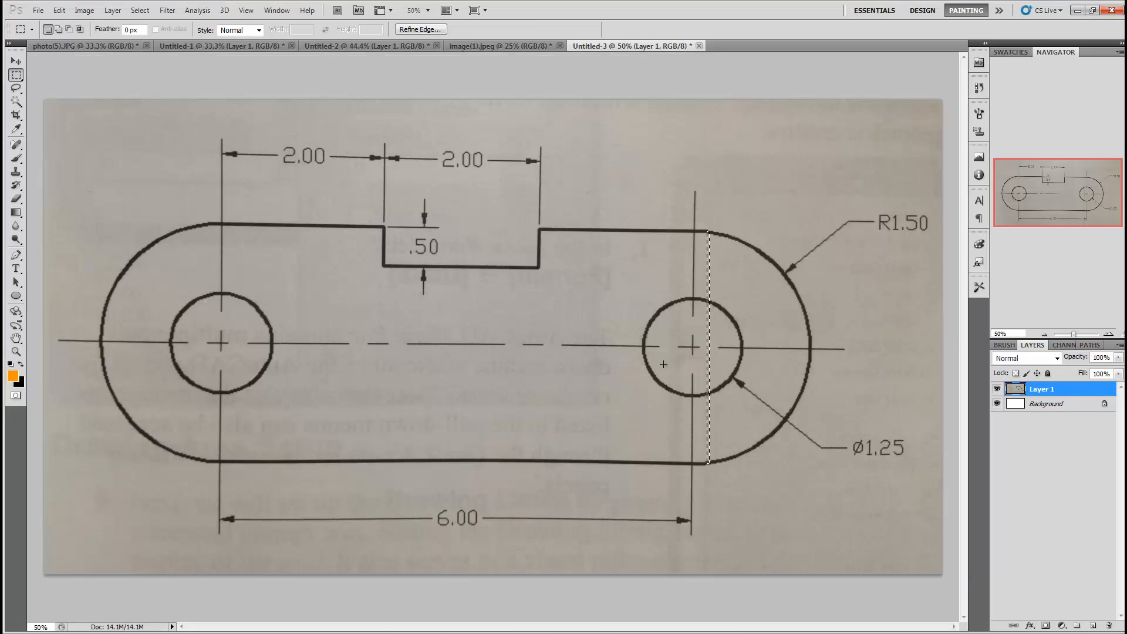
Mark the right hole's vertical centreline on the Photoshop reference, and in AutoCAD draw a circle of radius 1.25 centred on the right arc's centre
left_click_drag(696, 231, 695, 363)
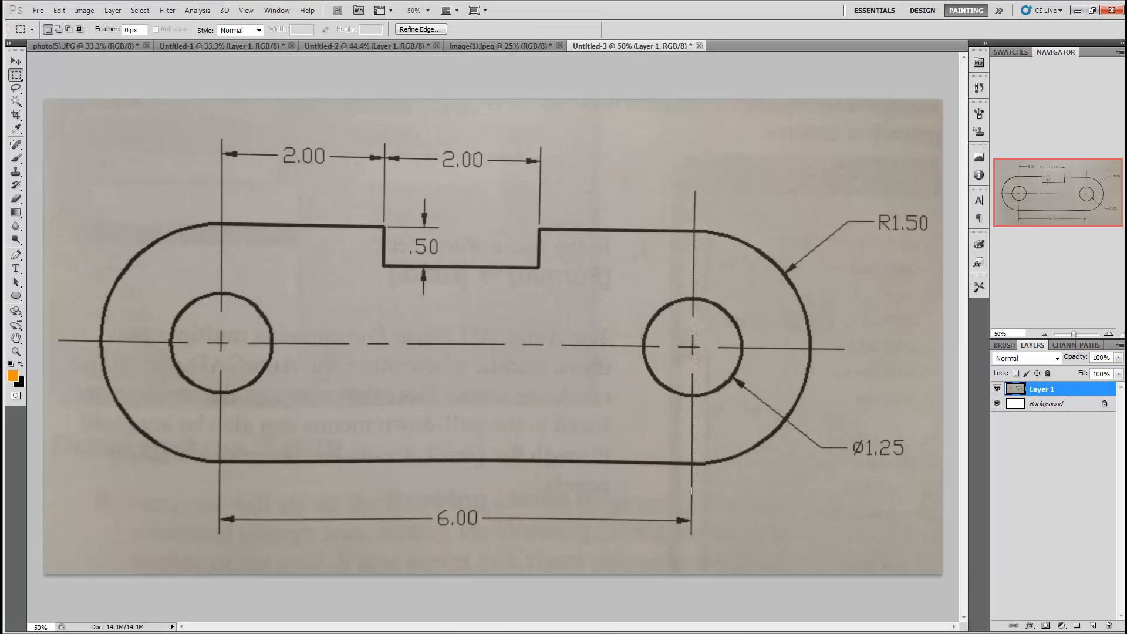
left_click_drag(691, 491, 692, 493)
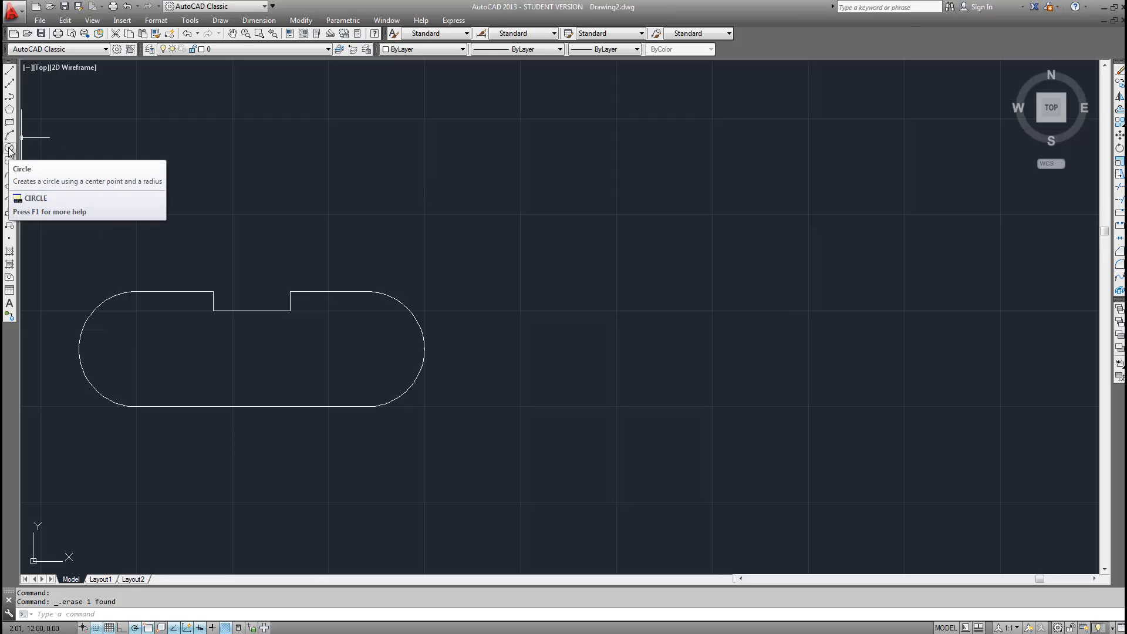
left_click(218, 21)
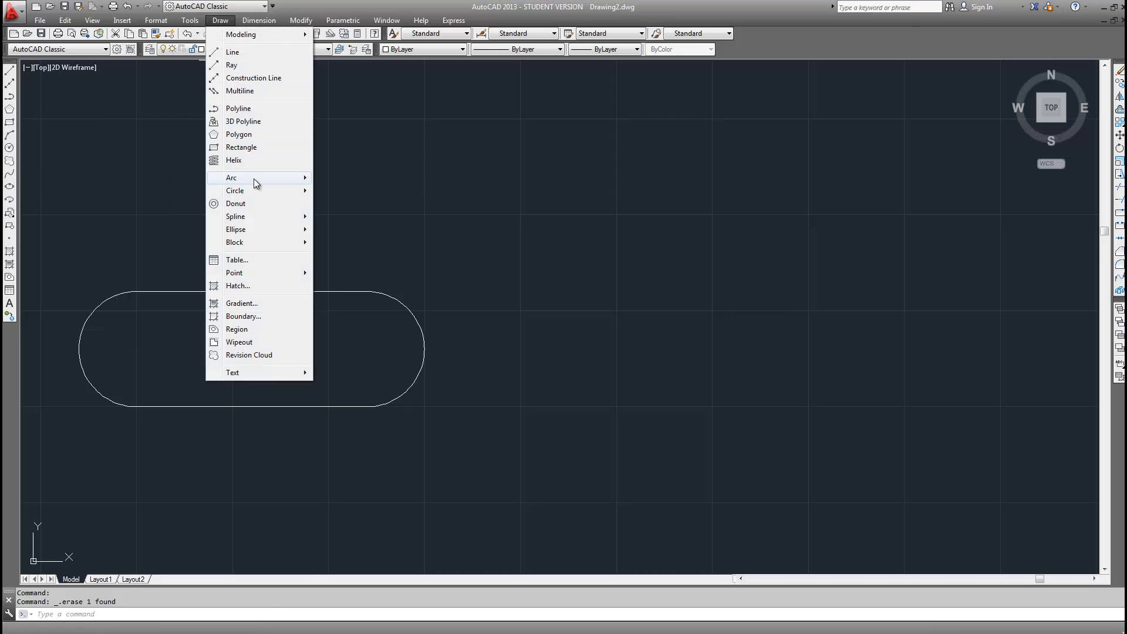
mouse_move(248, 191)
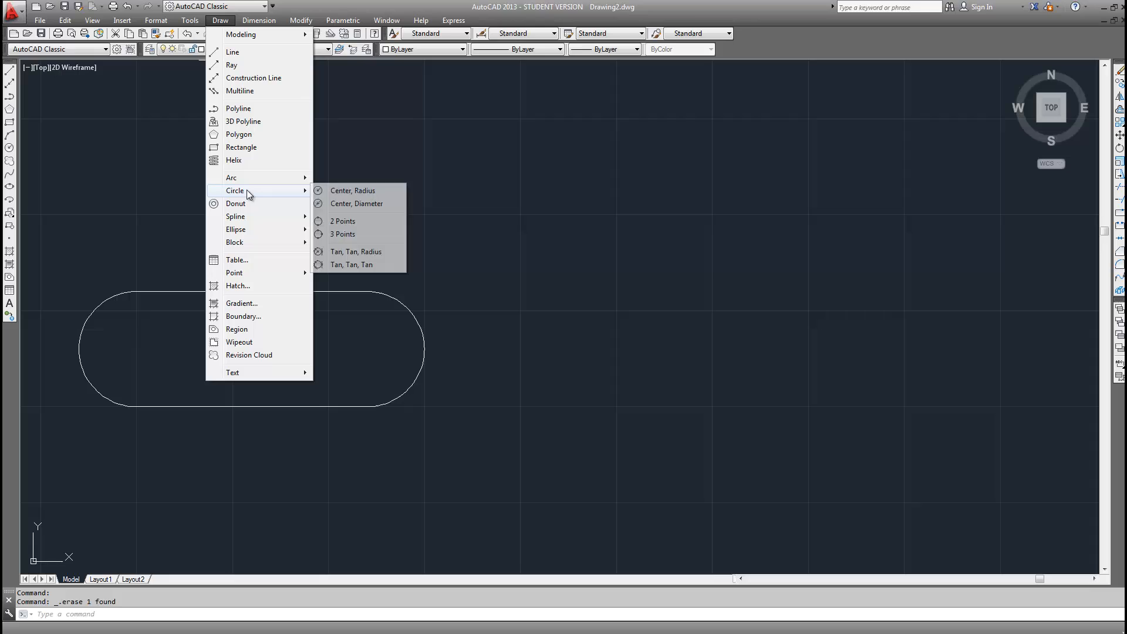
left_click(357, 191)
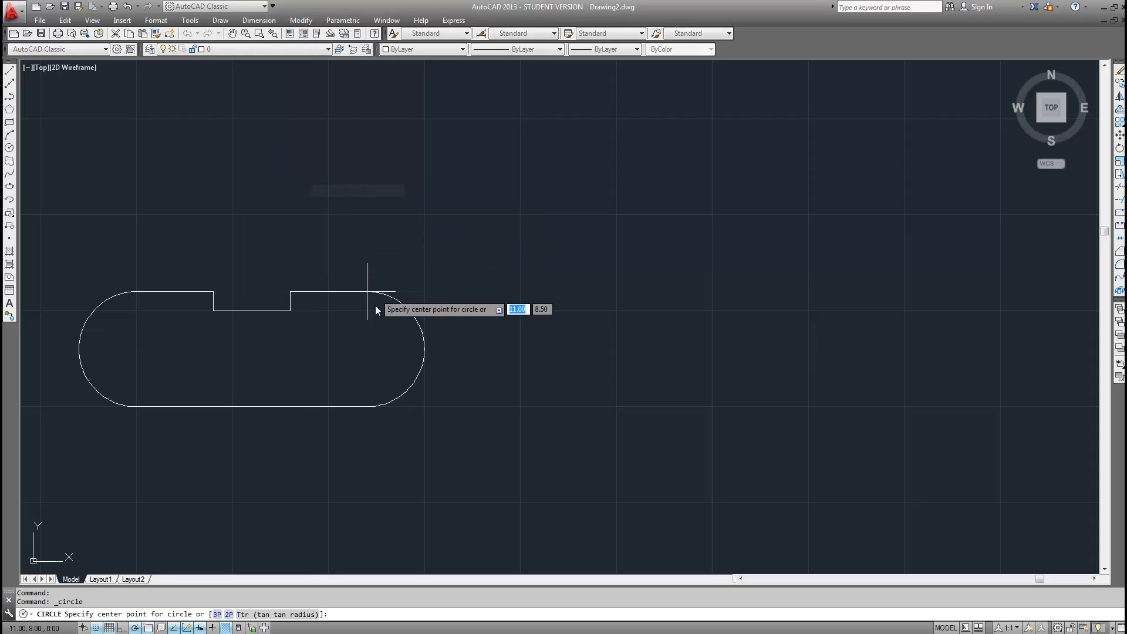
left_click(367, 349)
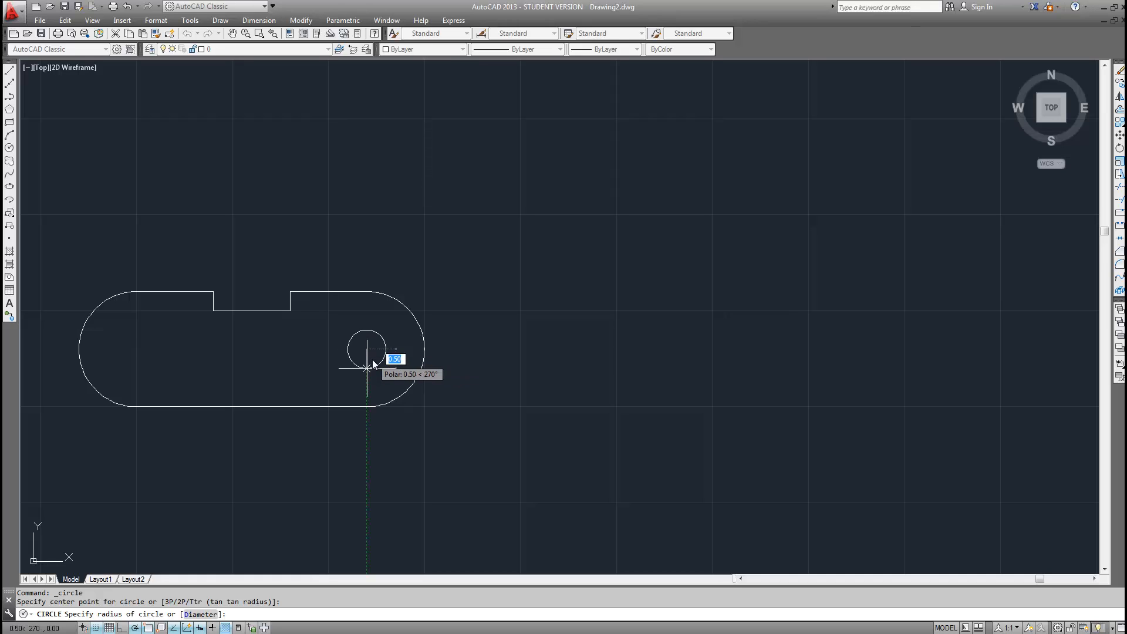
type("1.25")
key("Return")
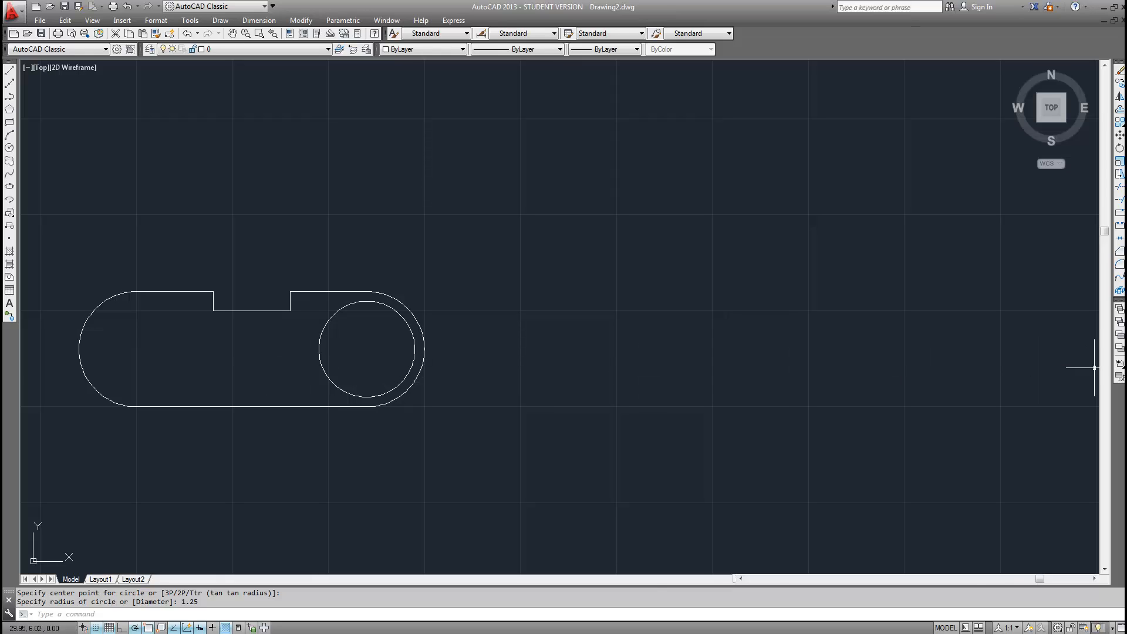
Check the hole dimension on the Photoshop reference, return to AutoCAD and delete the circle at the plate's right end
key("alt+Tab")
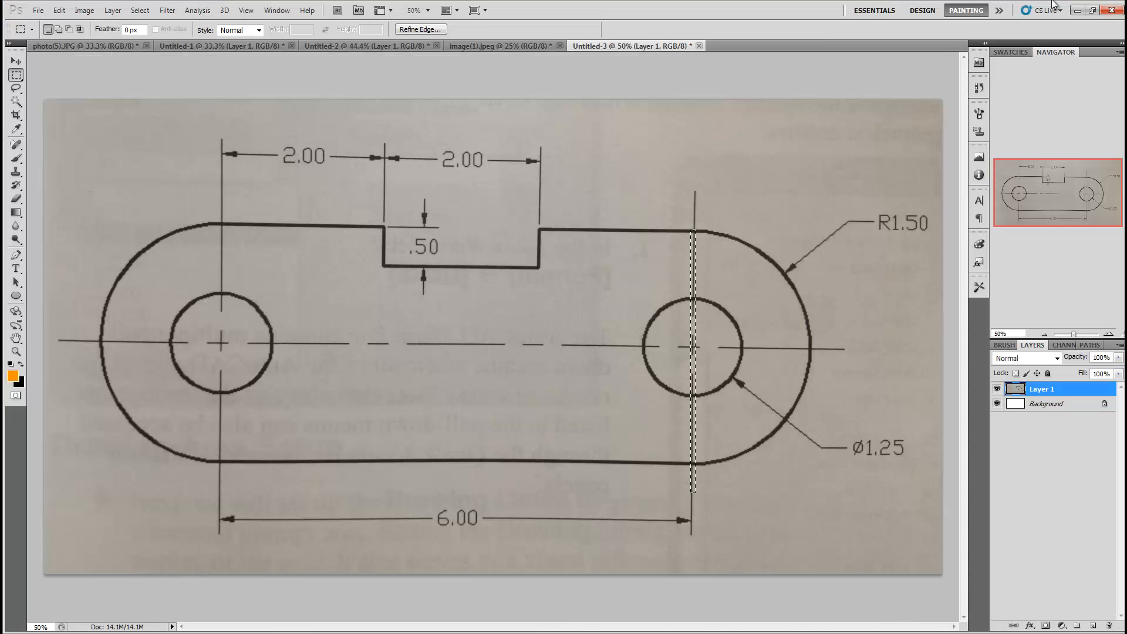
left_click(1077, 10)
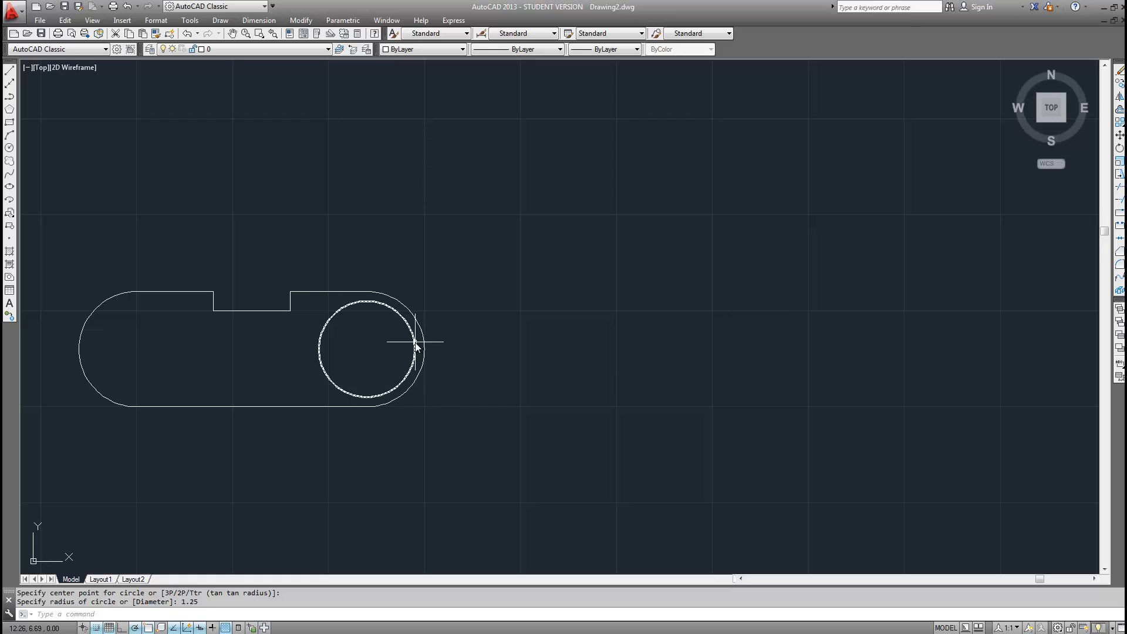
left_click(415, 347)
key("Delete")
right_click(359, 364)
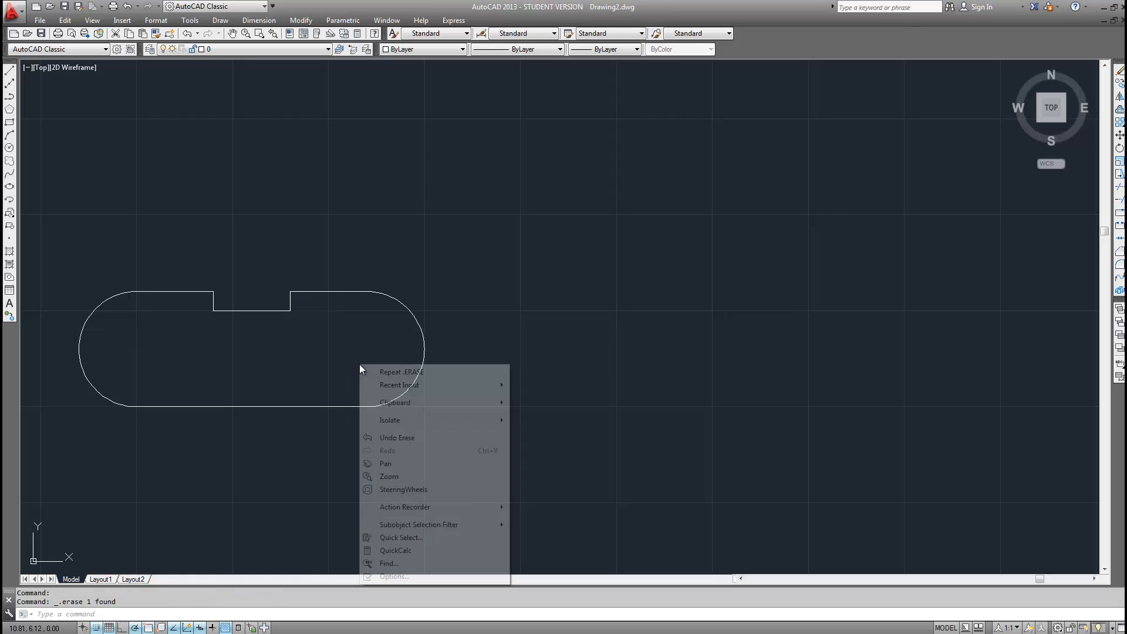
mouse_move(395, 390)
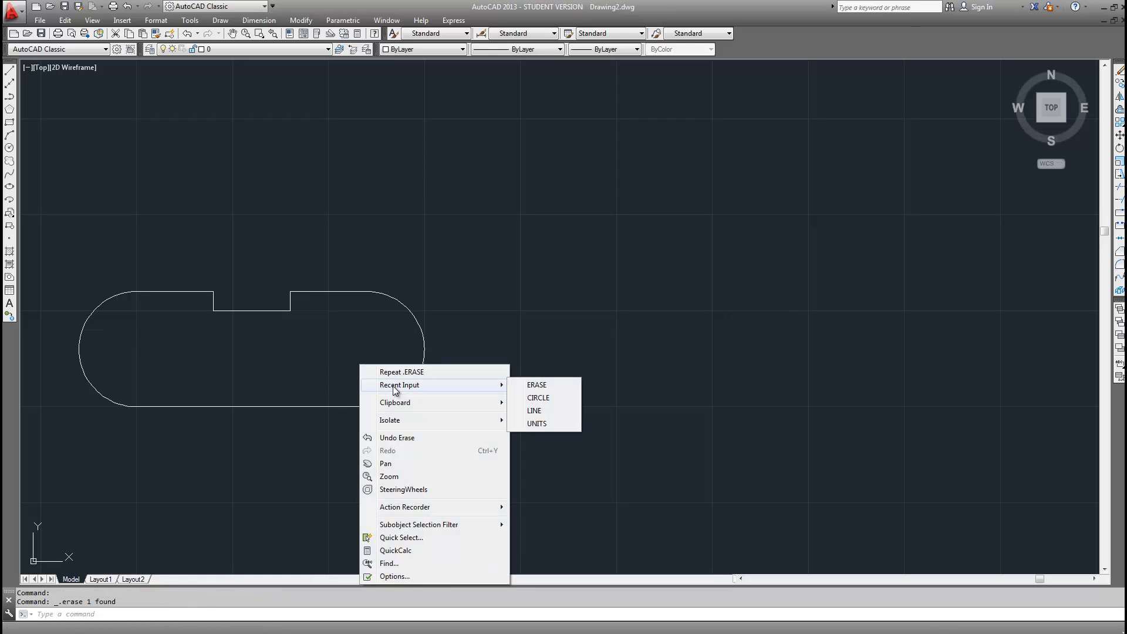
left_click(539, 399)
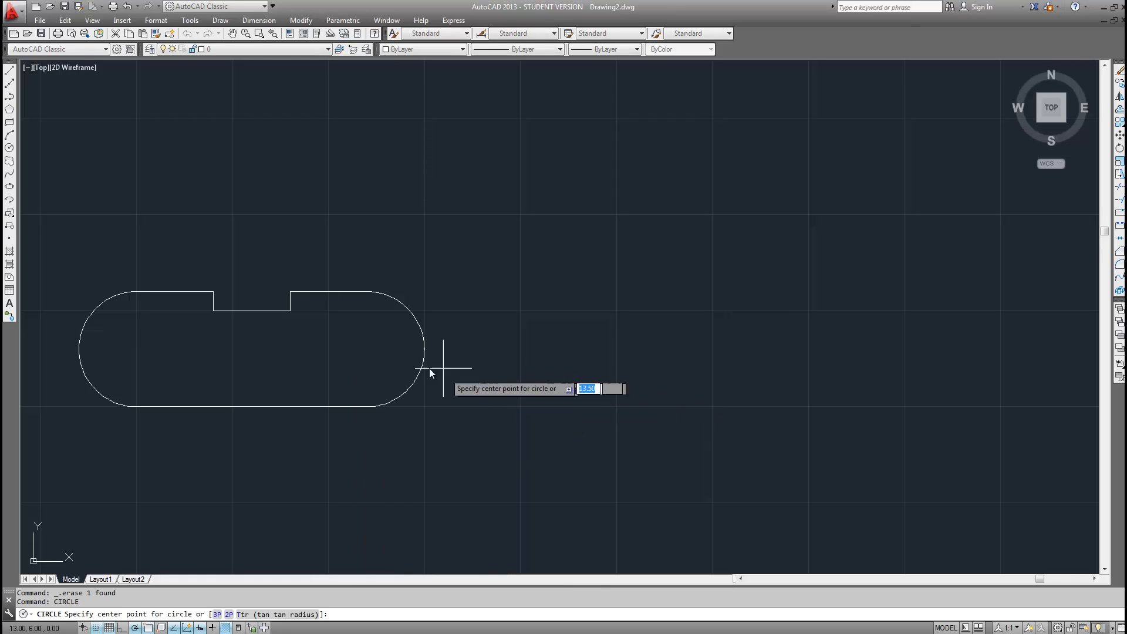
left_click(367, 348)
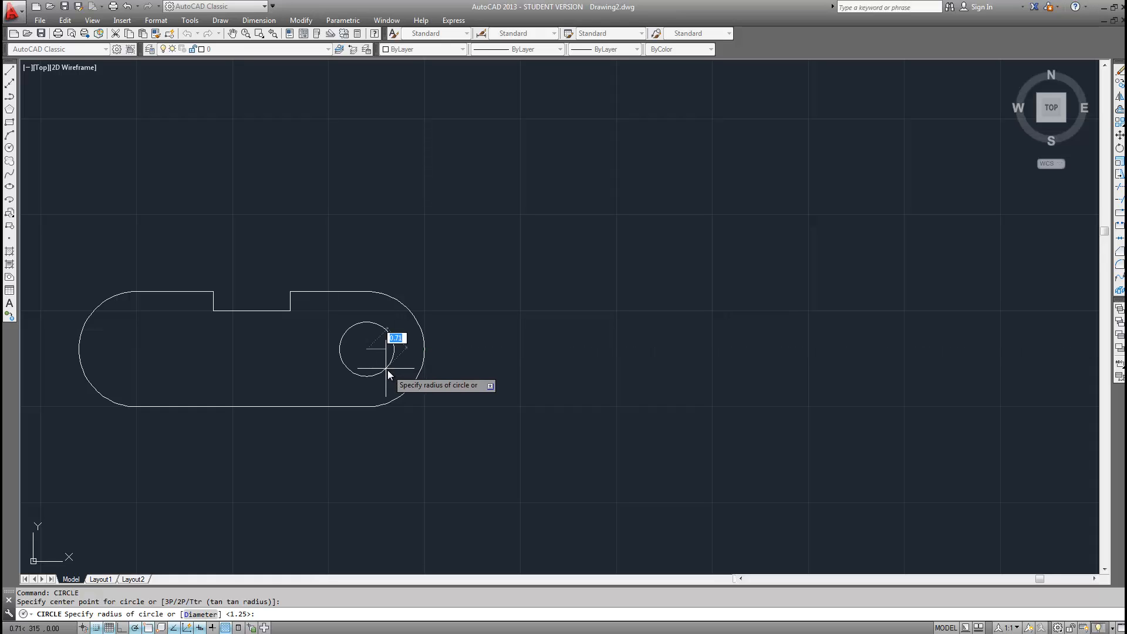
key("Escape")
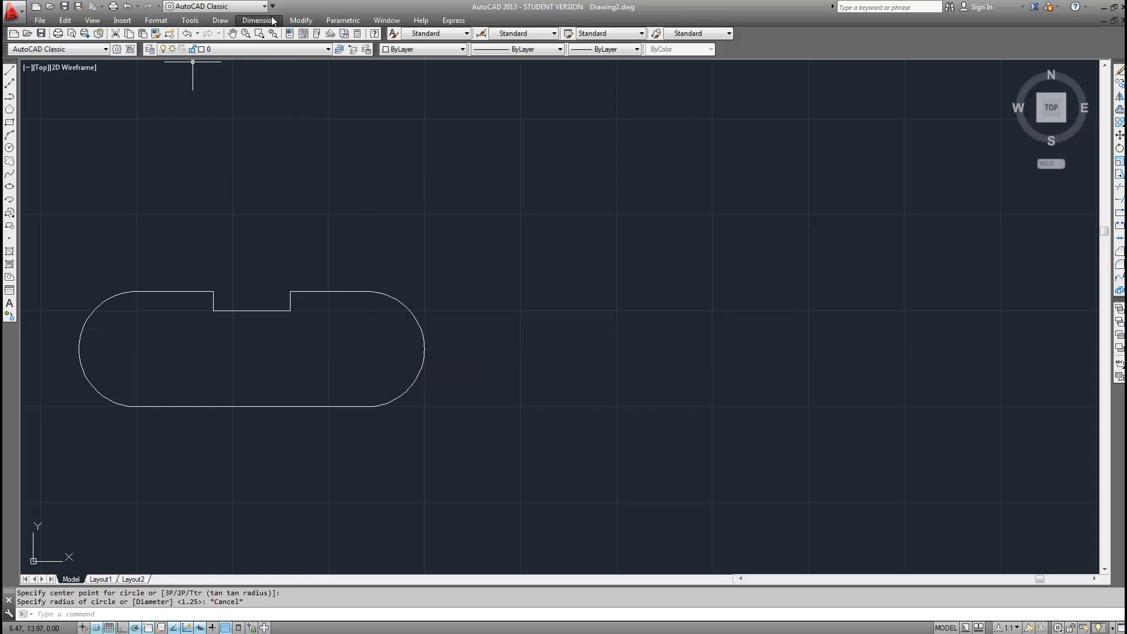
Draw a Center, Diameter circle of diameter 1.25 centred on the plate's right arc centre
left_click(220, 20)
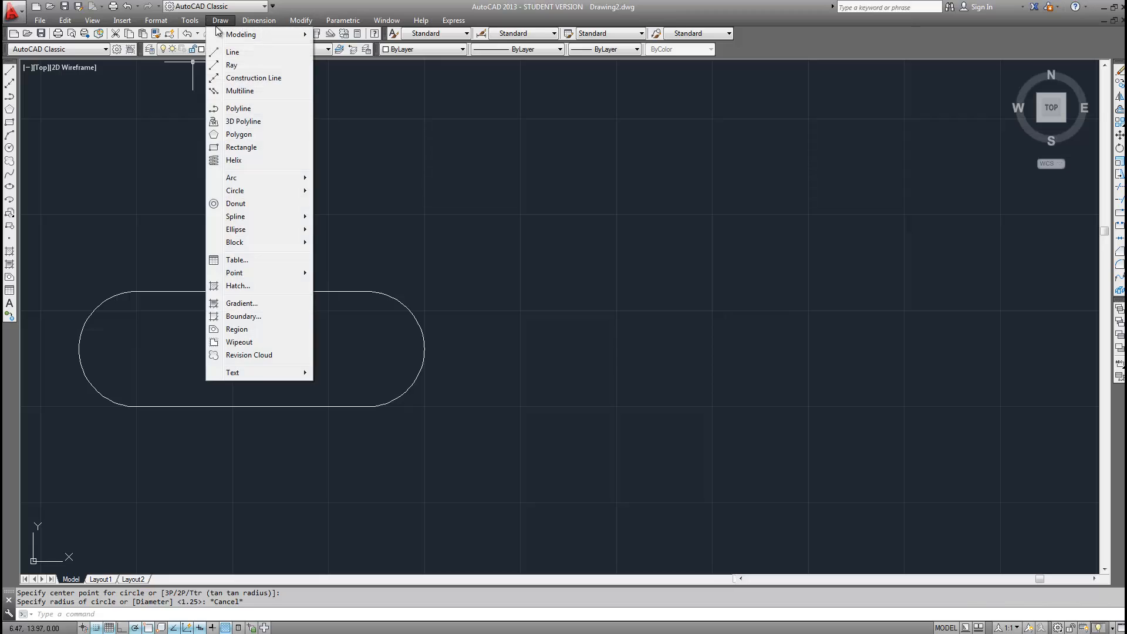
mouse_move(248, 192)
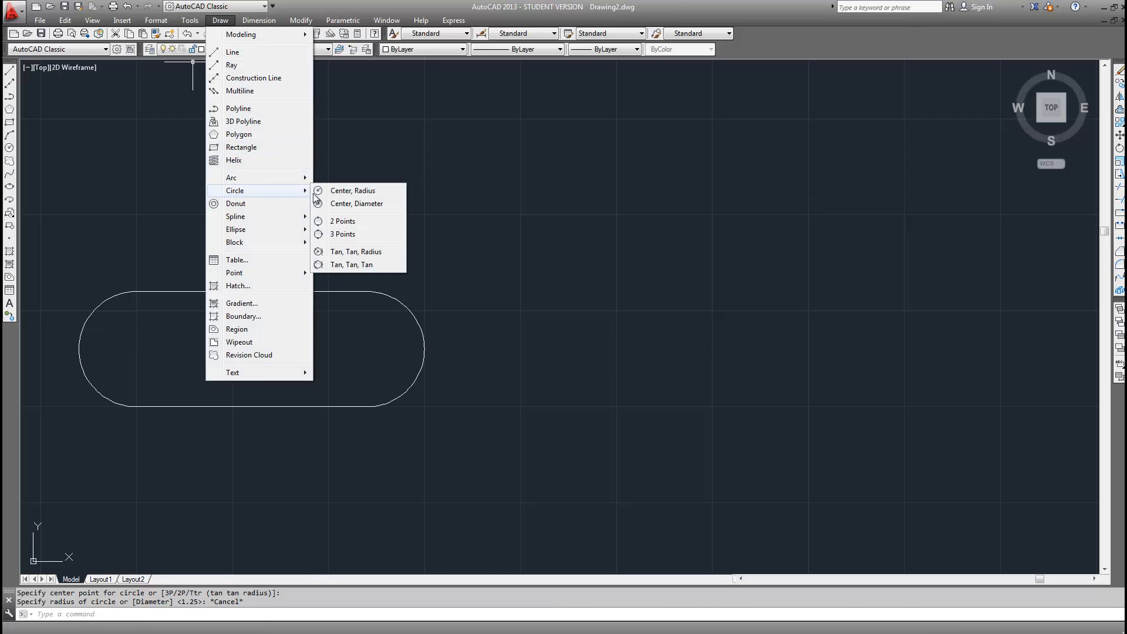
left_click(354, 203)
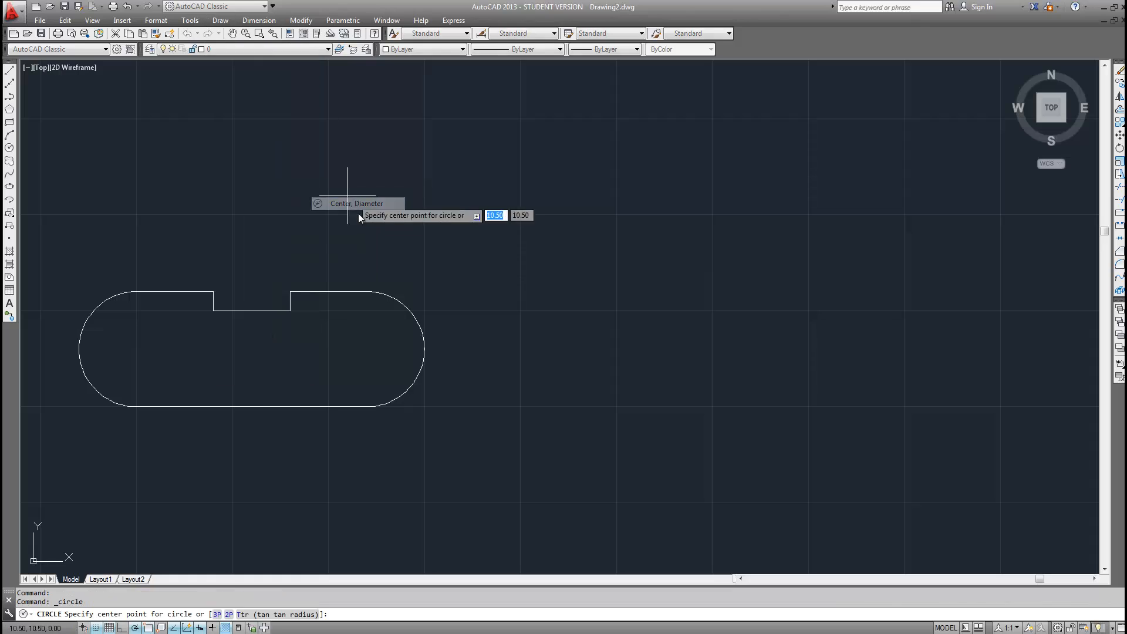
left_click(371, 342)
type("1")
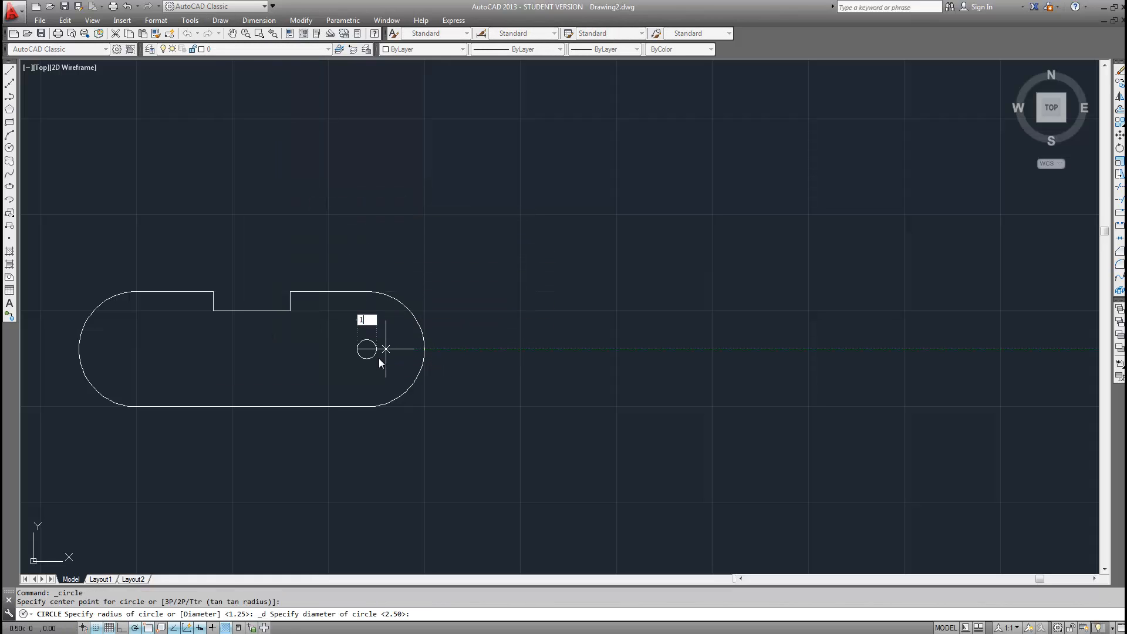
type(".25")
key("Return")
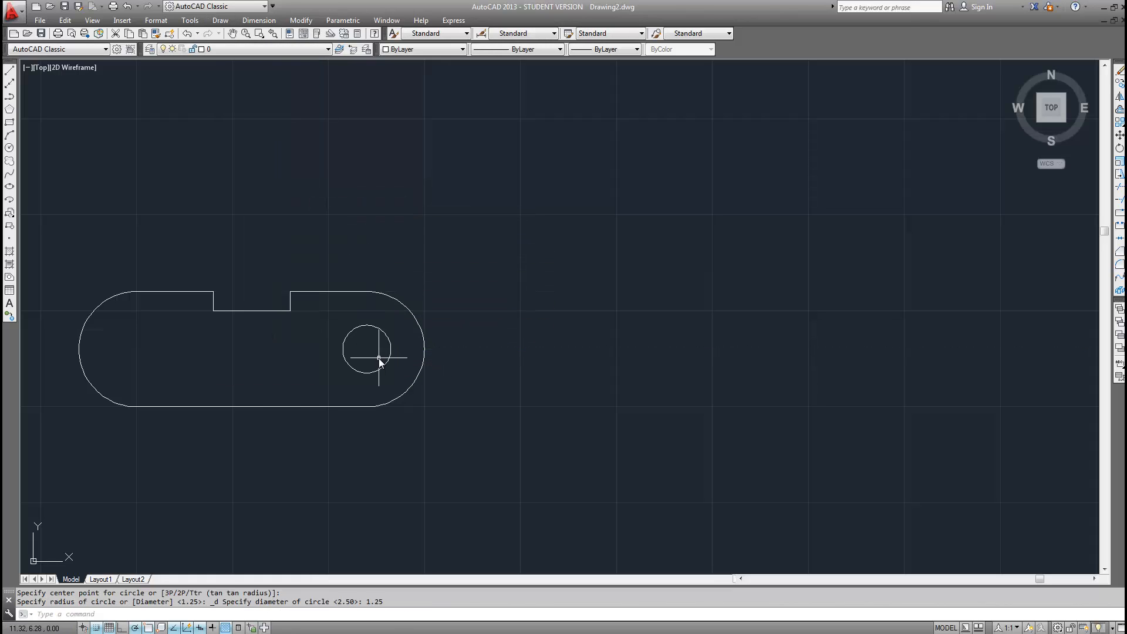
Repeat the Center, Diameter circle with diameter 1.25, centred on the plate's left arc centre
right_click(174, 355)
left_click(203, 362)
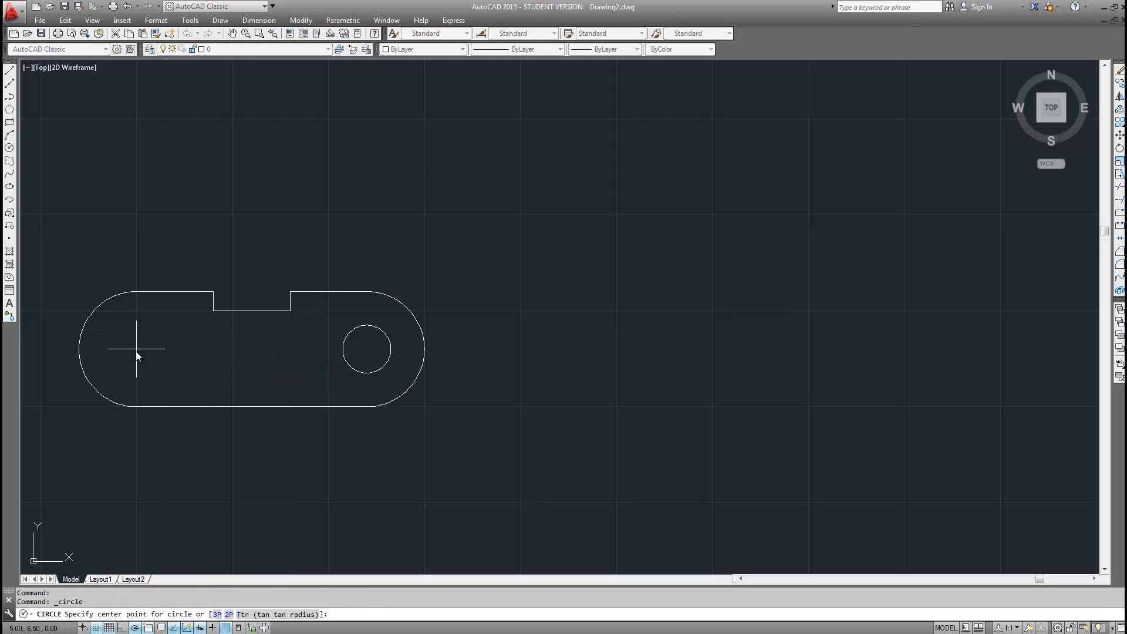
left_click(136, 350)
type("1")
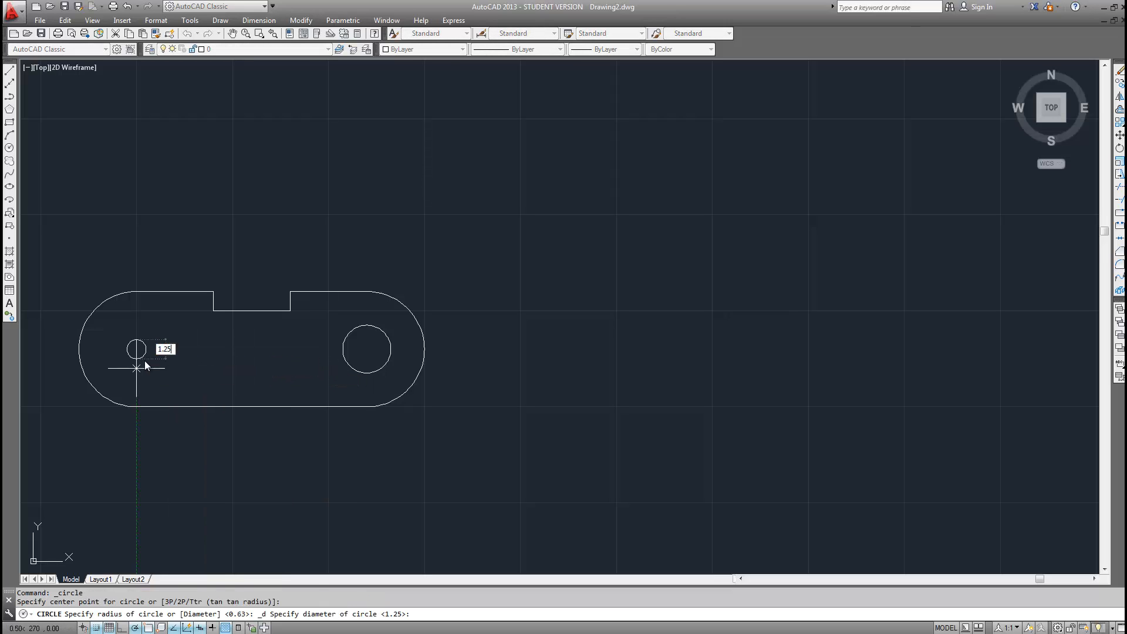
type(".25")
key("Return")
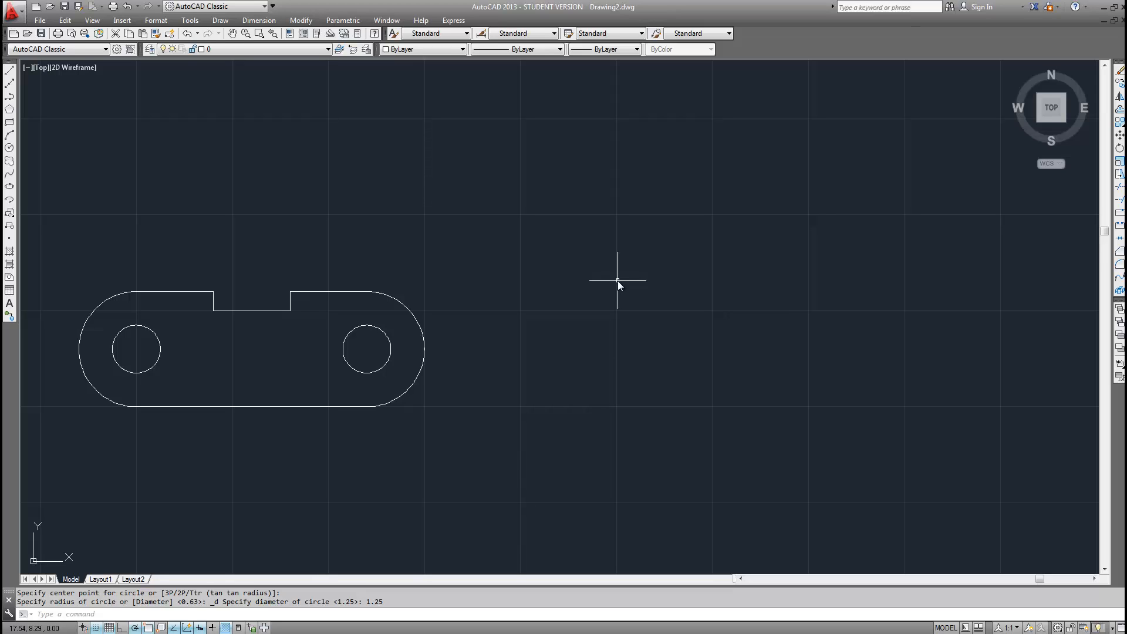
Save the drawing as Spacer in the MET 104 folder inside Google Drive on the Desktop, as an AutoCAD 2013 Drawing
left_click(13, 12)
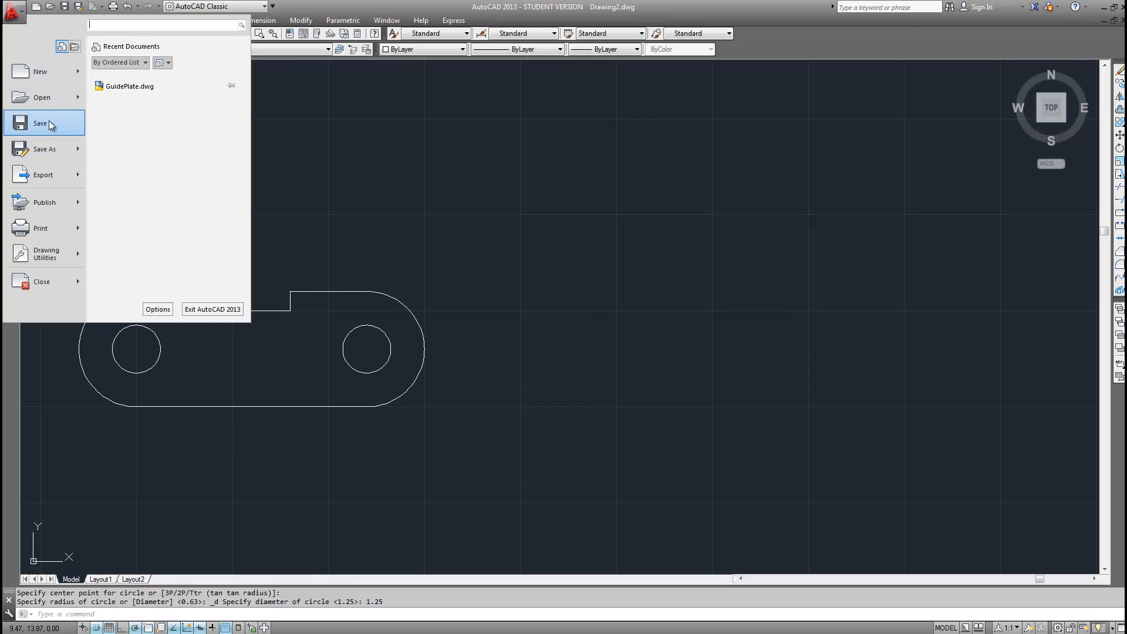
left_click(55, 147)
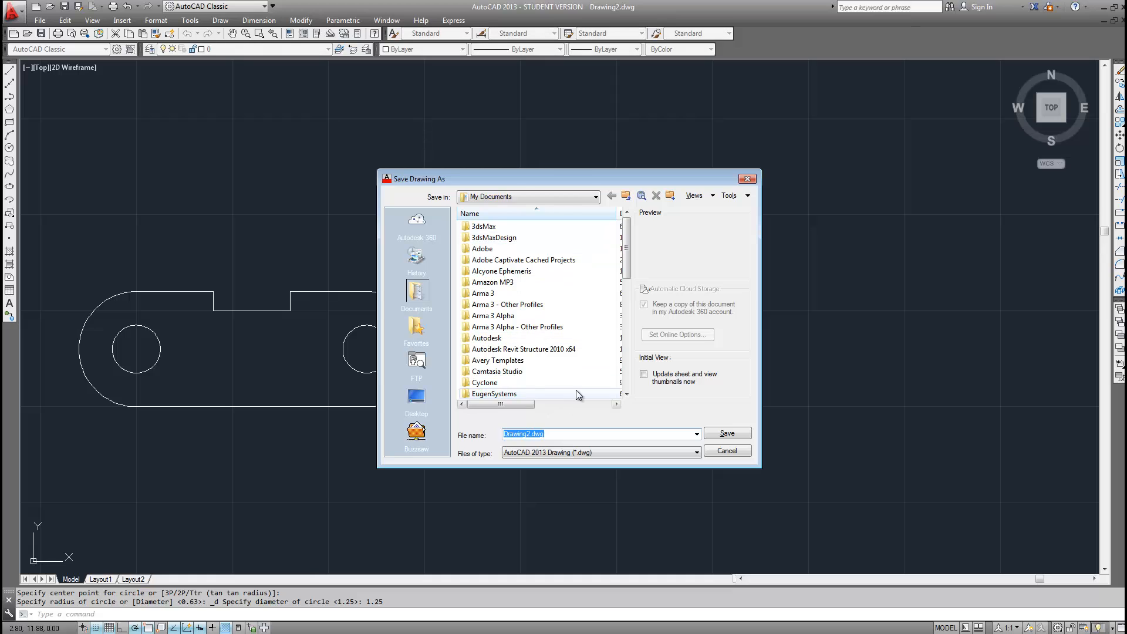
left_click(418, 397)
left_click_drag(628, 255, 627, 273)
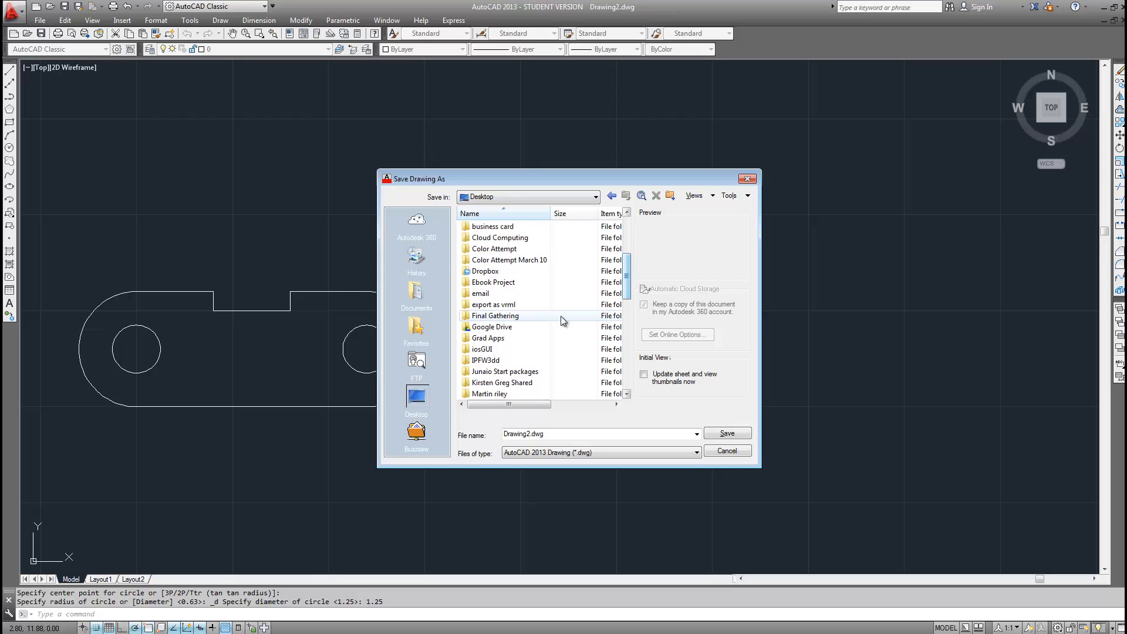
double_click(522, 324)
double_click(499, 228)
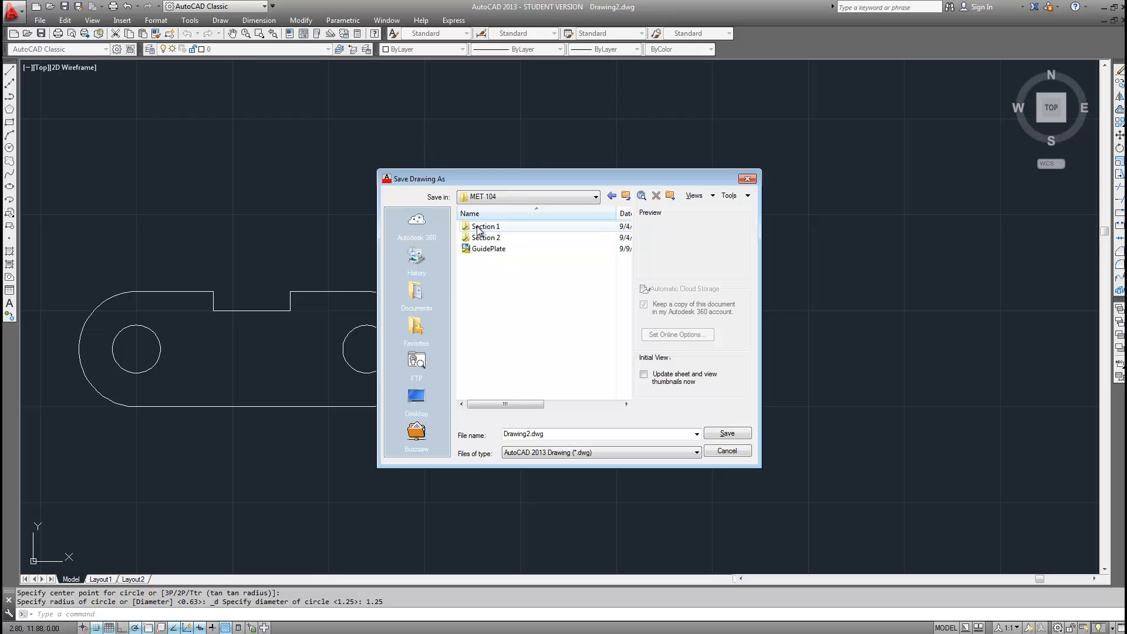
double_click(525, 434)
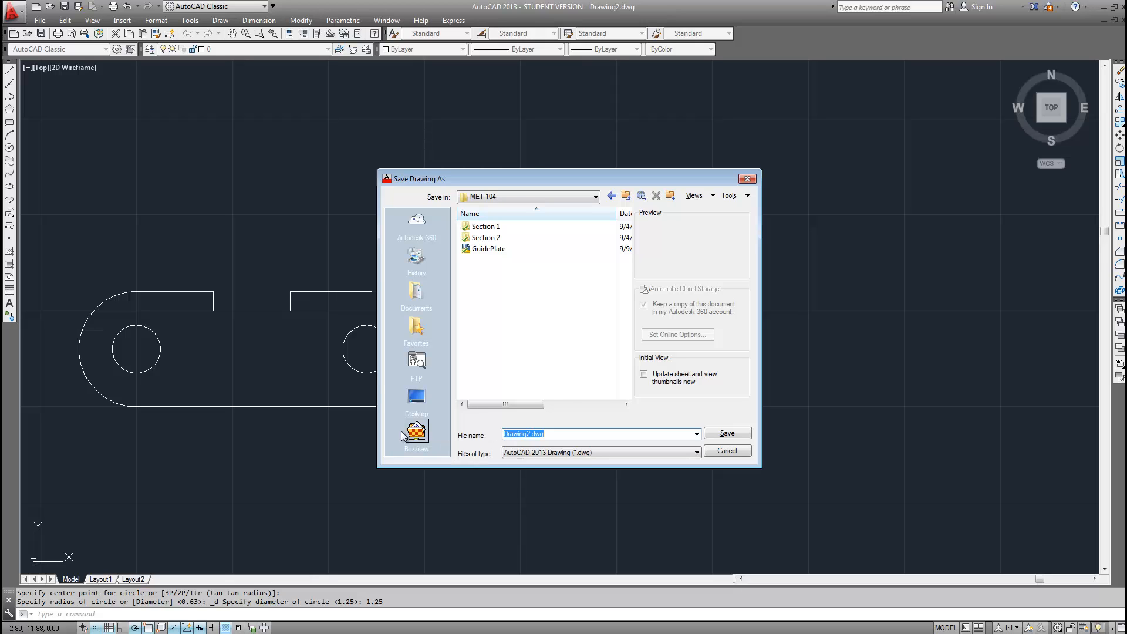
type("Spacer")
left_click(727, 434)
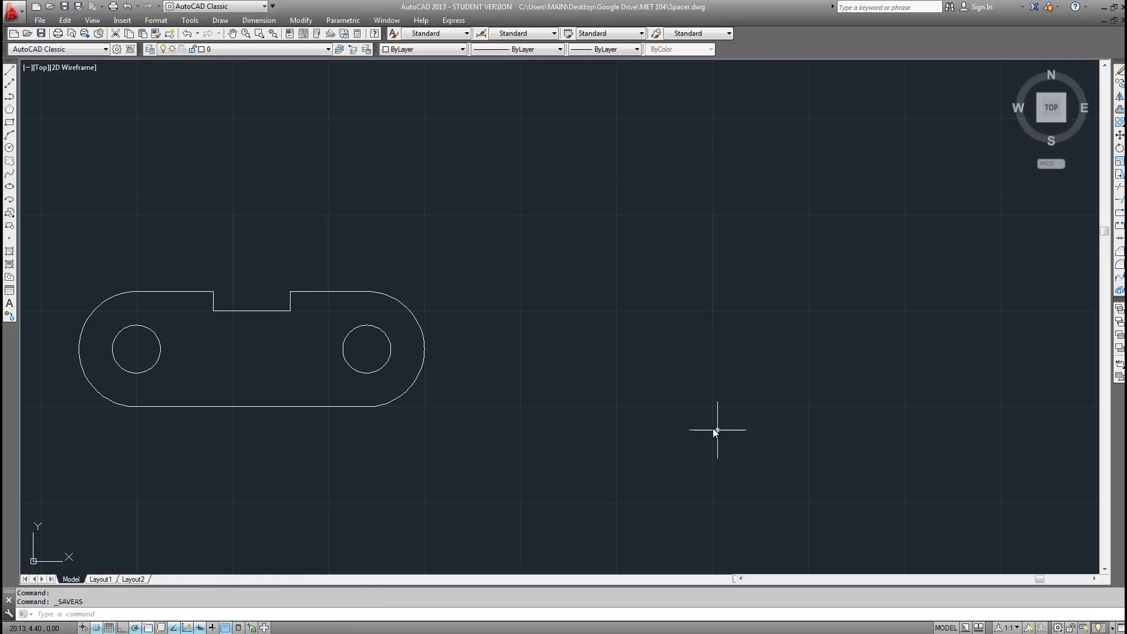